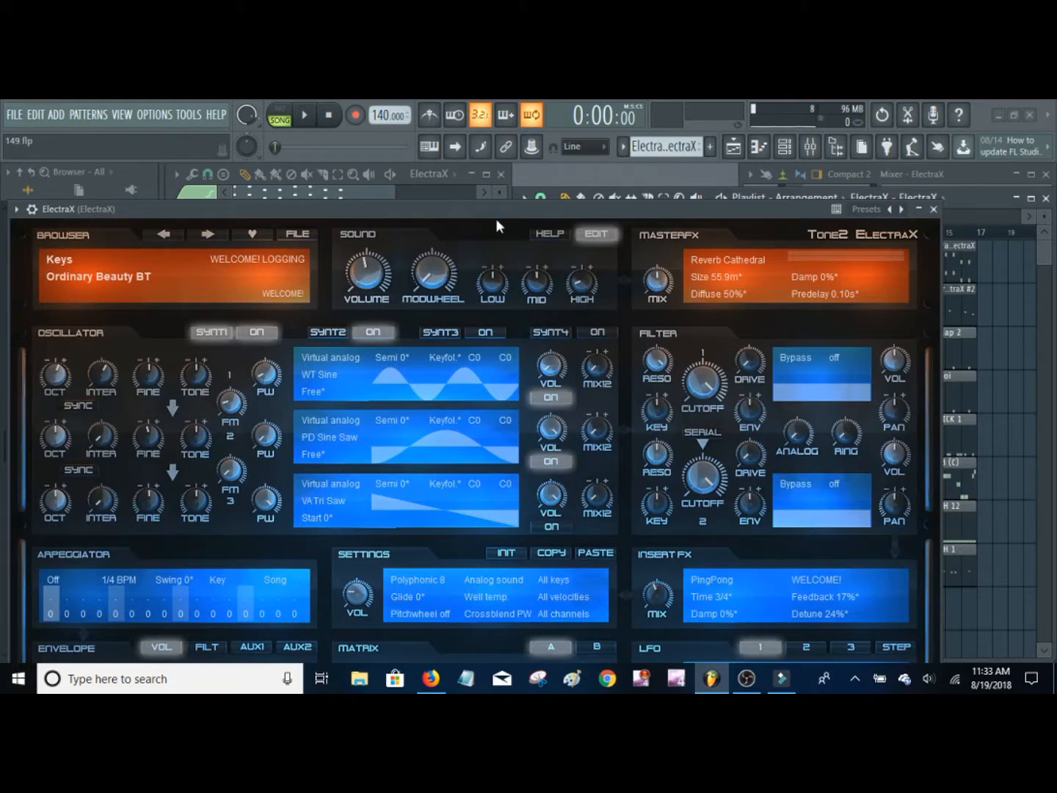
- Close the ElectraX plugin window and play the opening of the song arrangement
left_click_drag(516, 207, 558, 205)
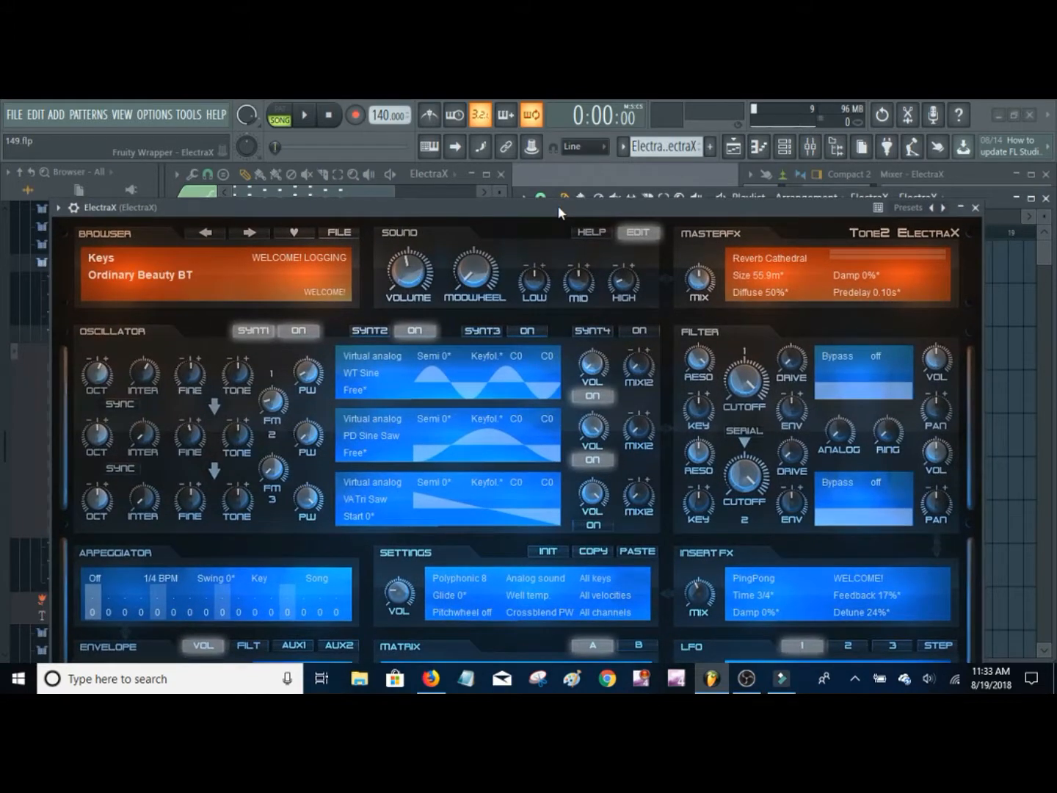
left_click(976, 208)
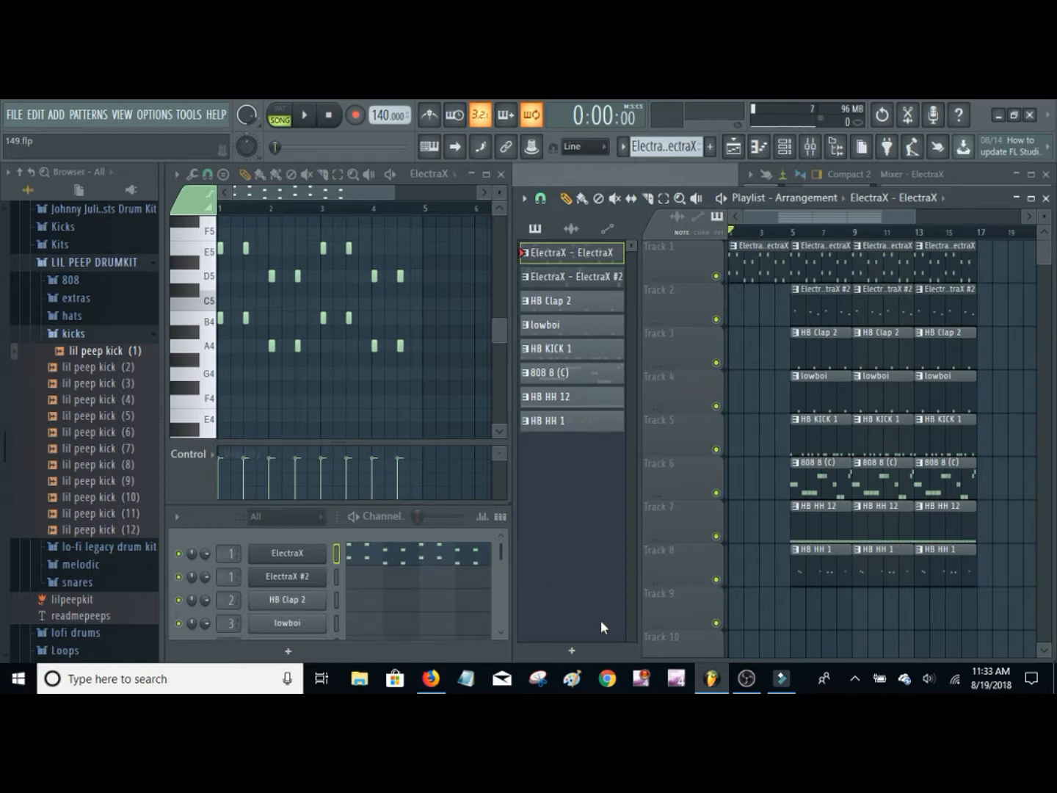
key("space")
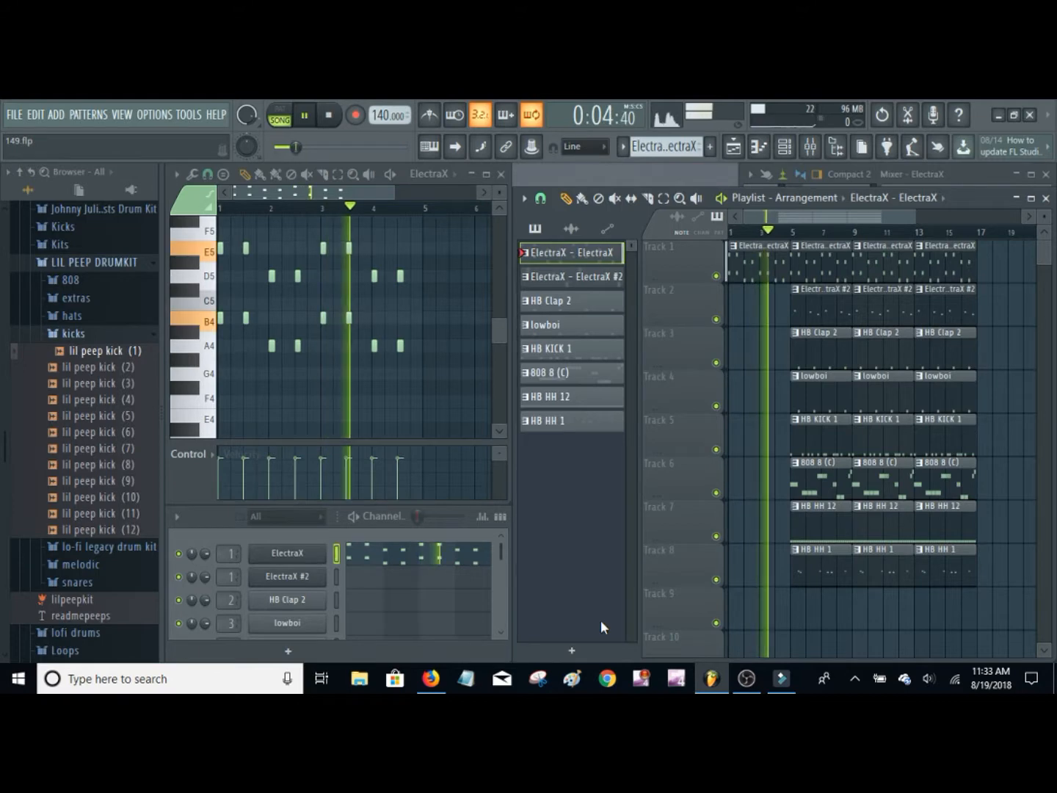
key("space")
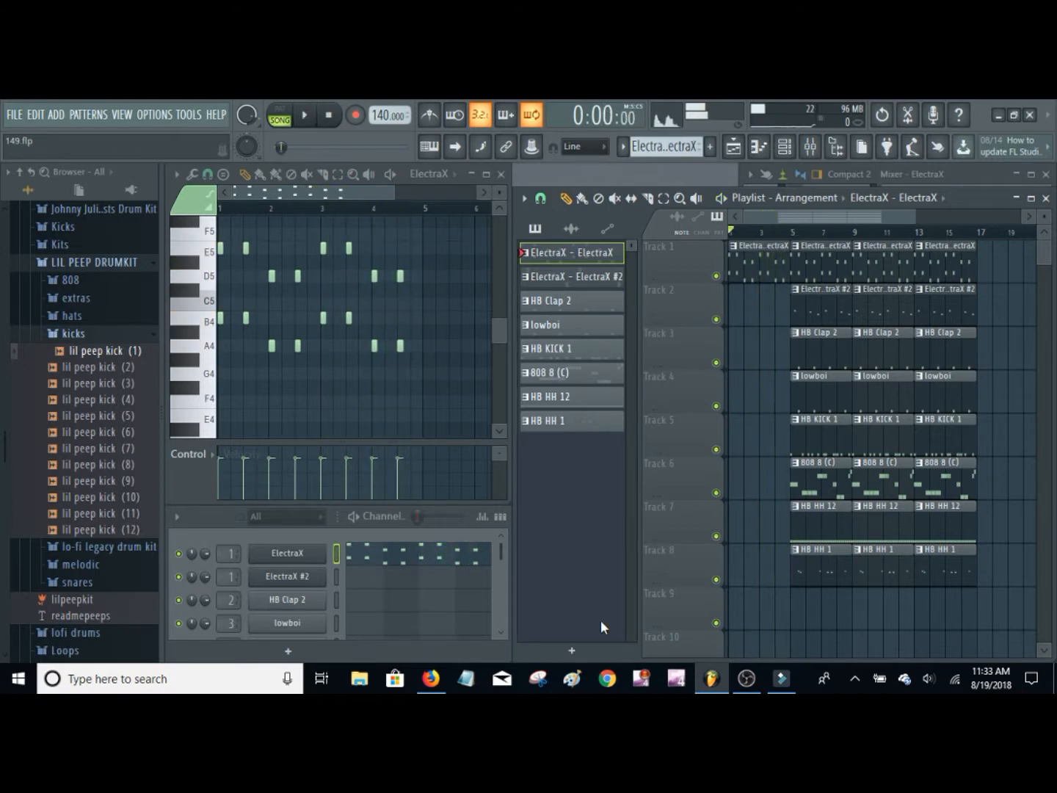
- Switch playback to pattern mode, then show the ElectraX #2 melody notes in the piano roll and play the pattern
left_click(281, 115)
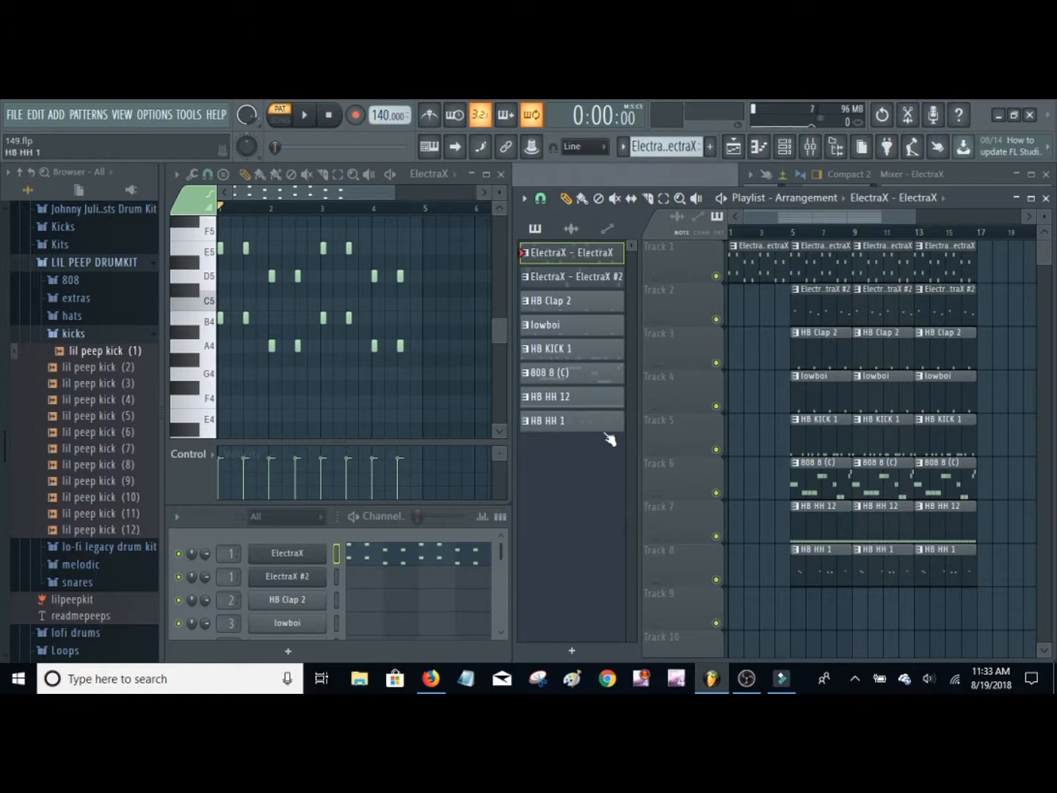
left_click(610, 281)
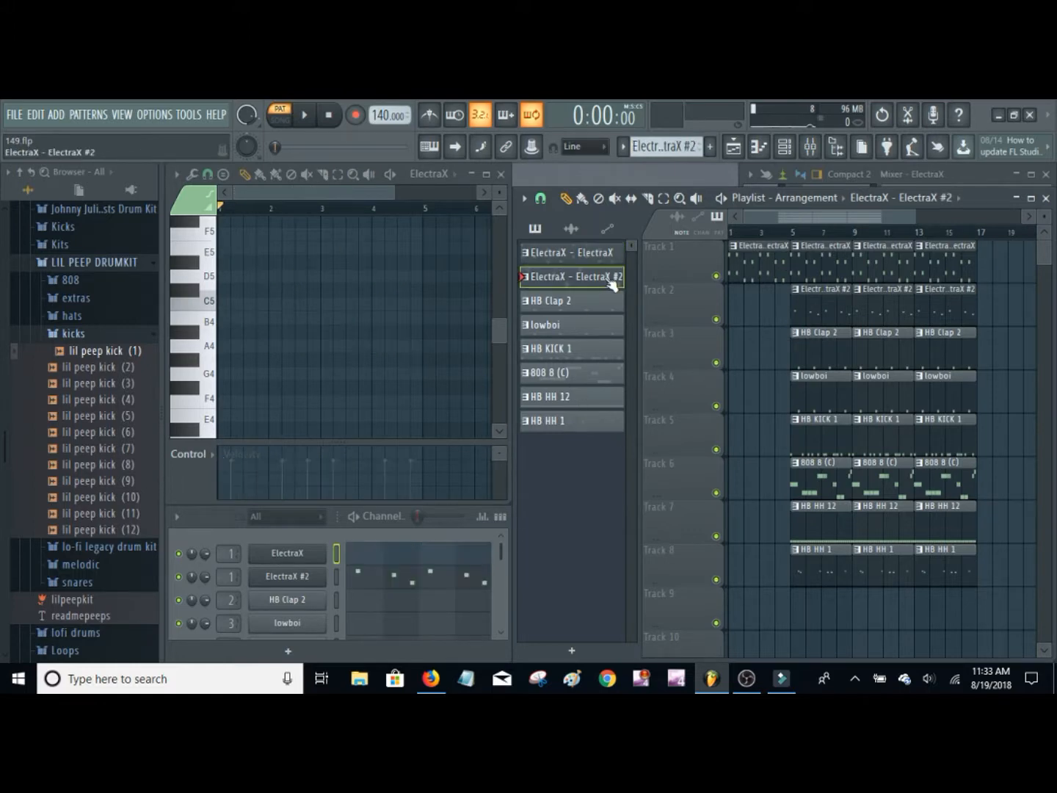
left_click(419, 583)
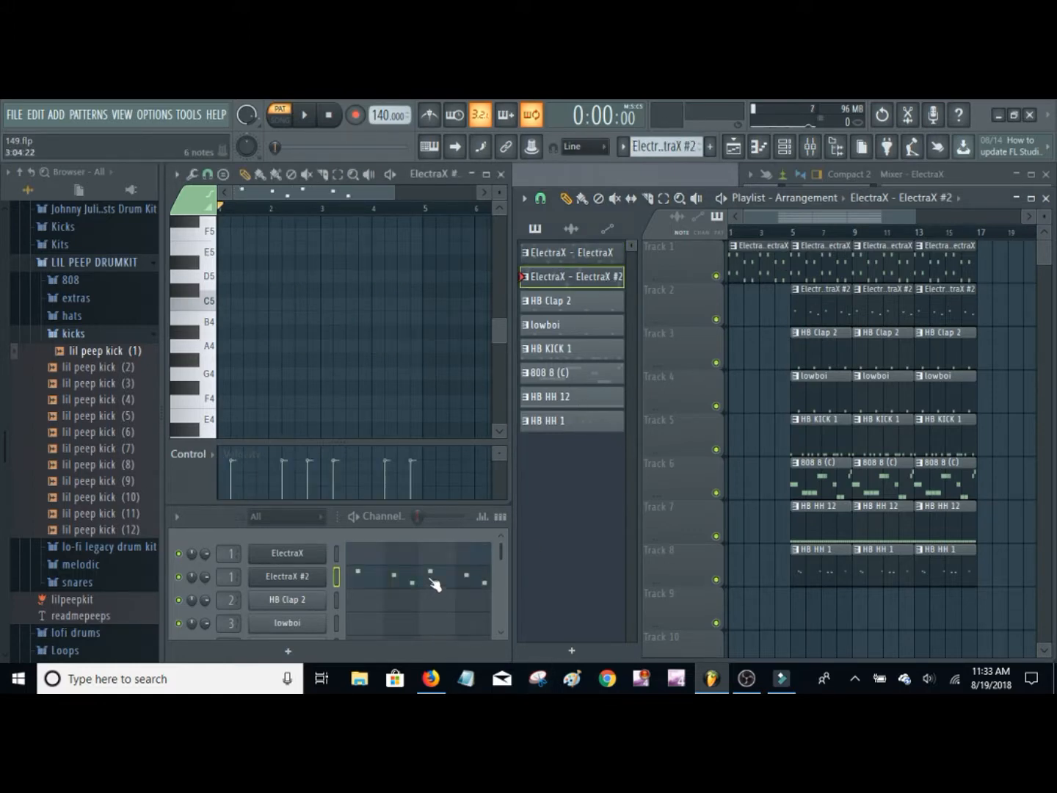
left_click(498, 434)
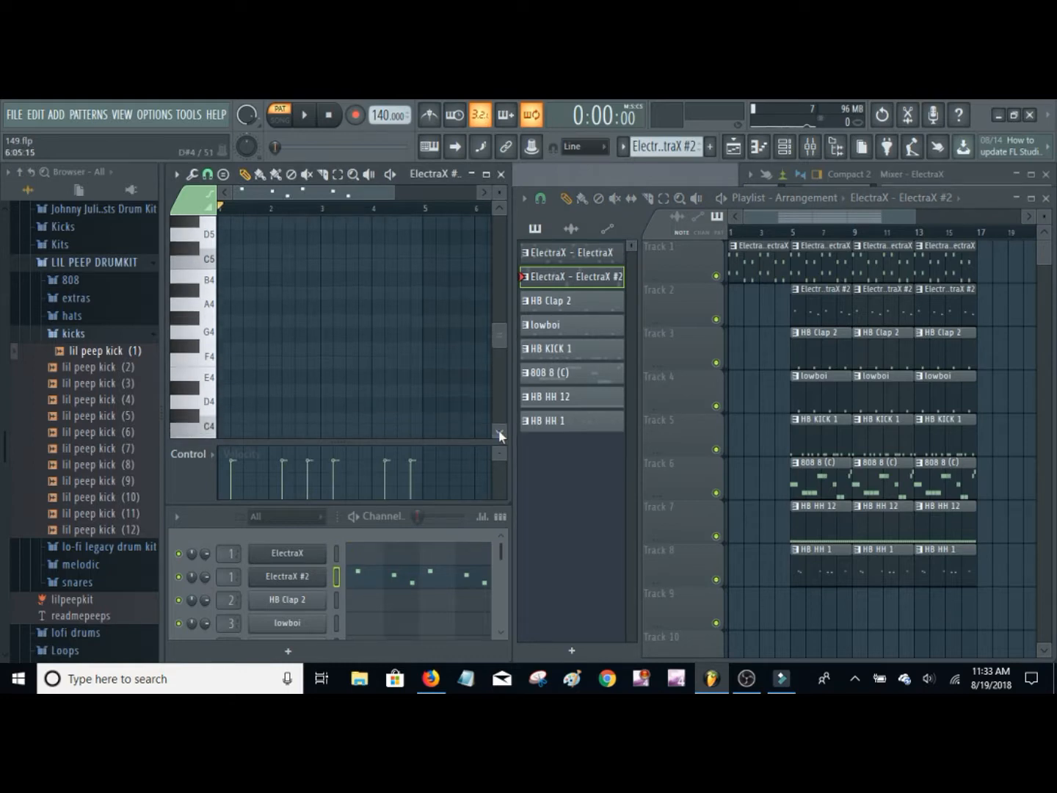
left_click(499, 210)
left_click(498, 210)
left_click(499, 210)
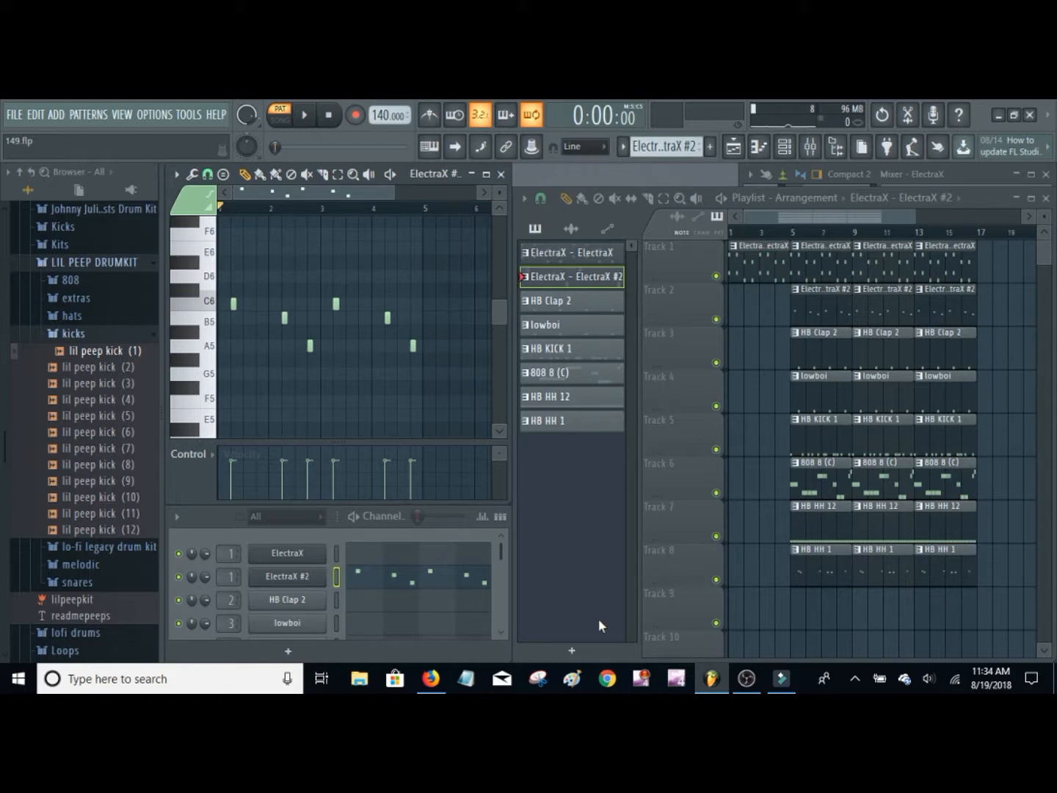
key("space")
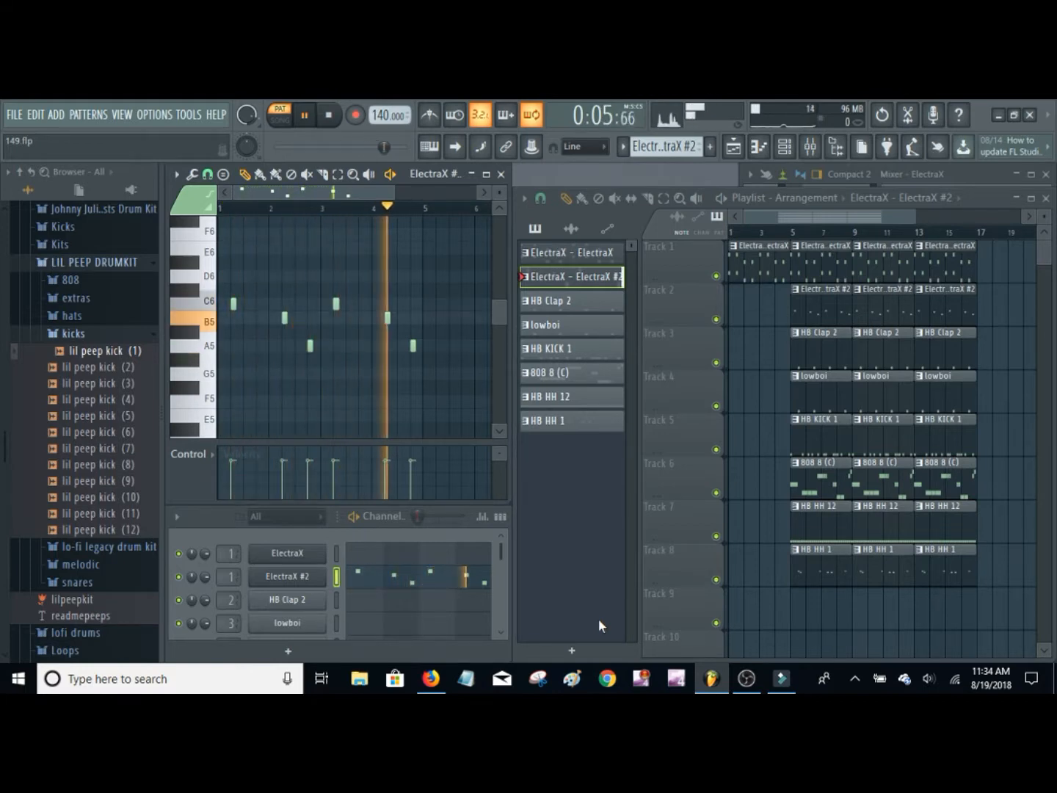
key("space")
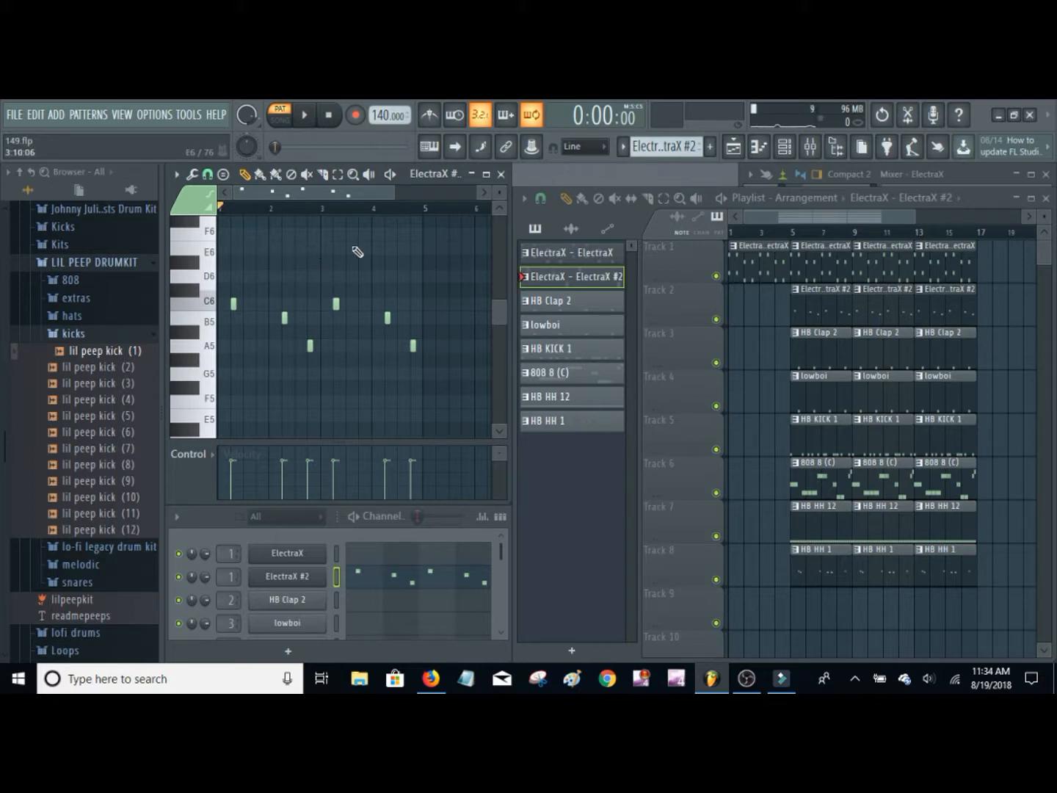
- Show the HB Clap 2 pattern's notes in the piano roll and play the pattern
left_click(607, 303)
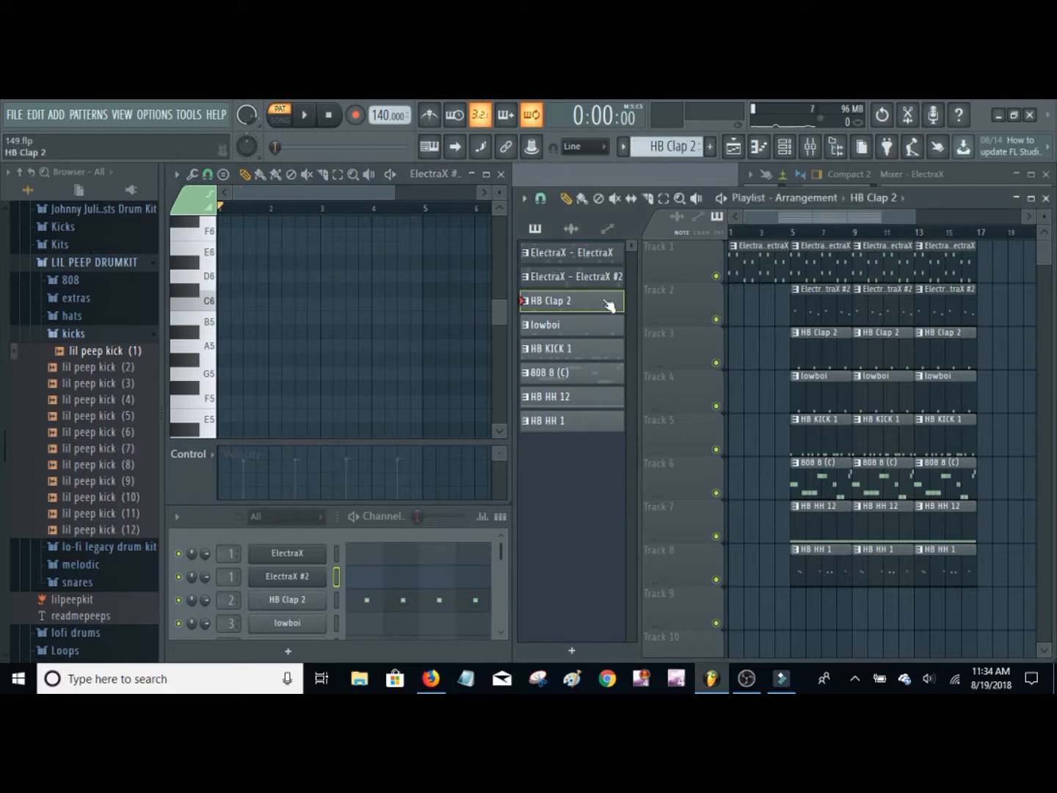
left_click(441, 609)
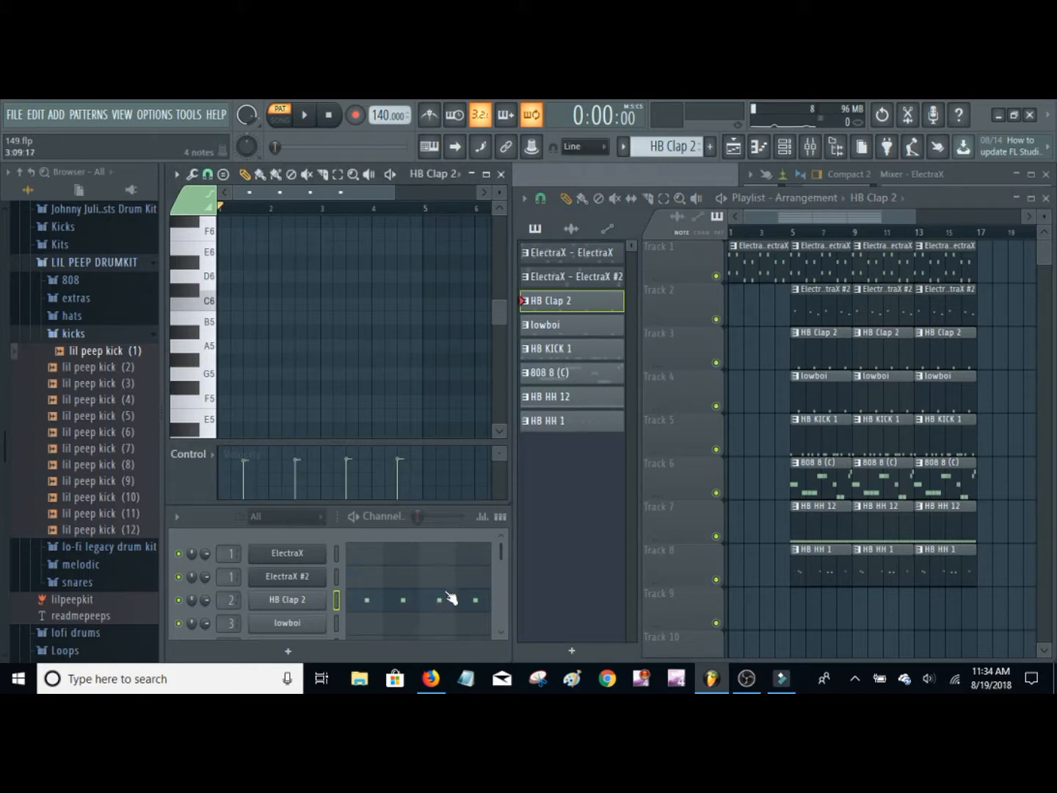
scroll(501, 431, "down", 4)
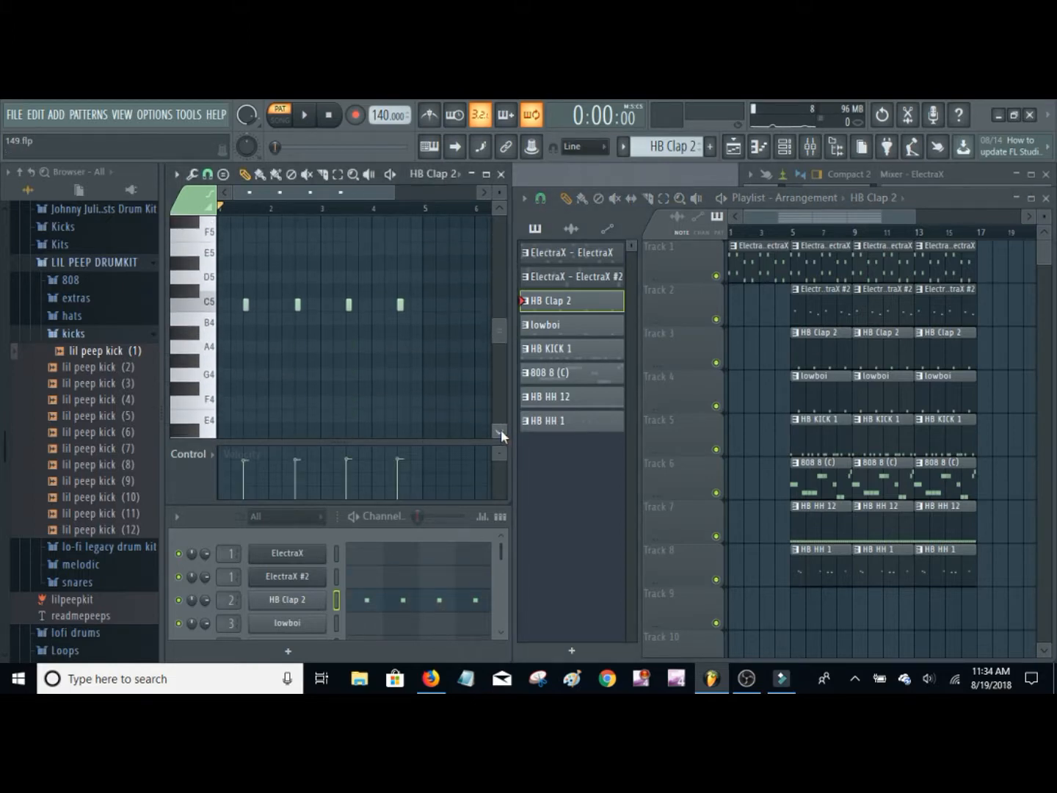
key("space")
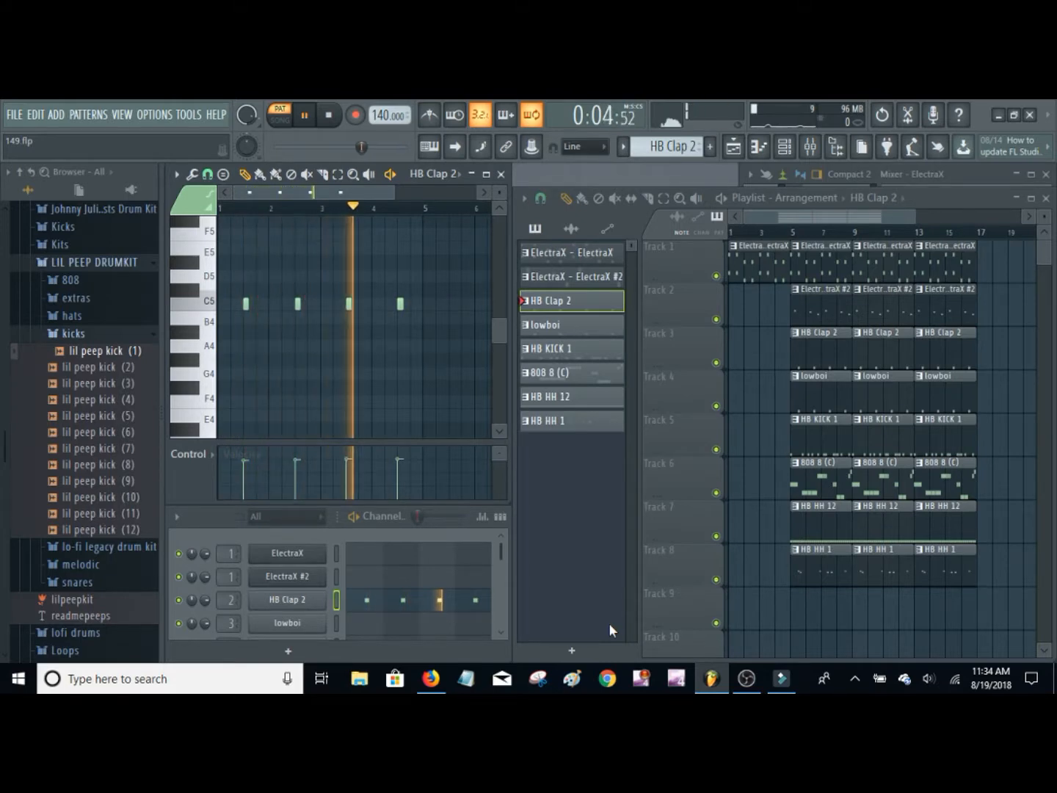
key("space")
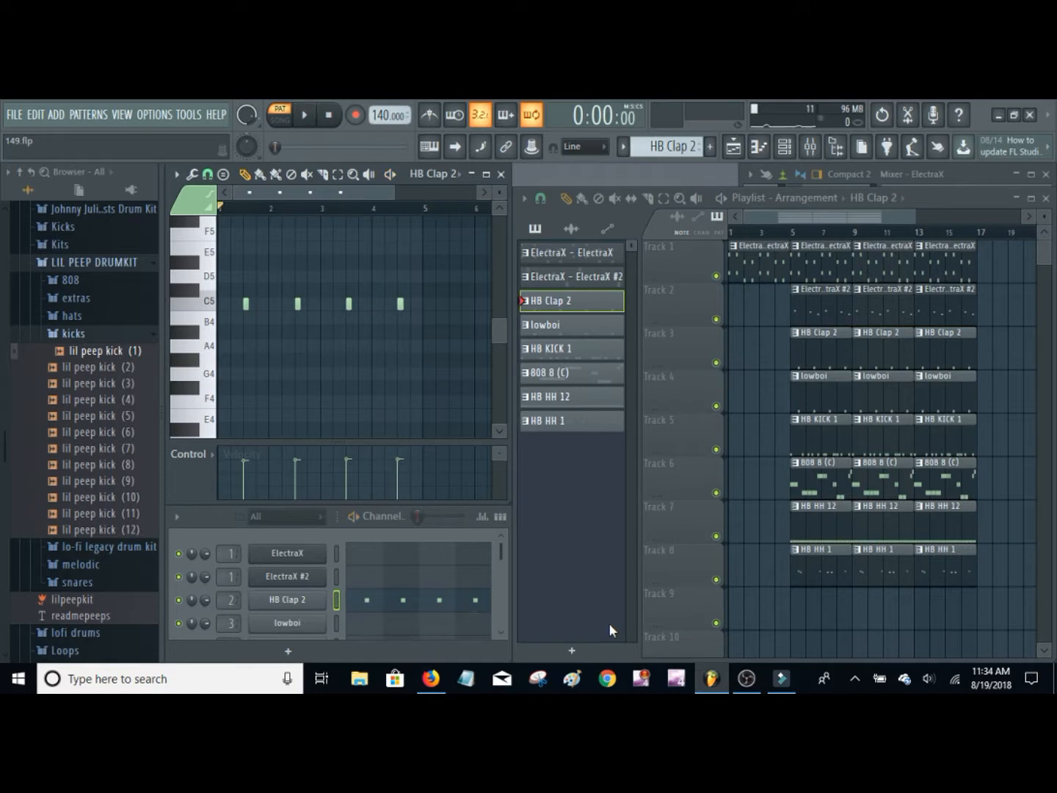
- Show the lowboi pattern's notes in the piano roll and play the pattern
left_click(600, 327)
left_click(472, 630)
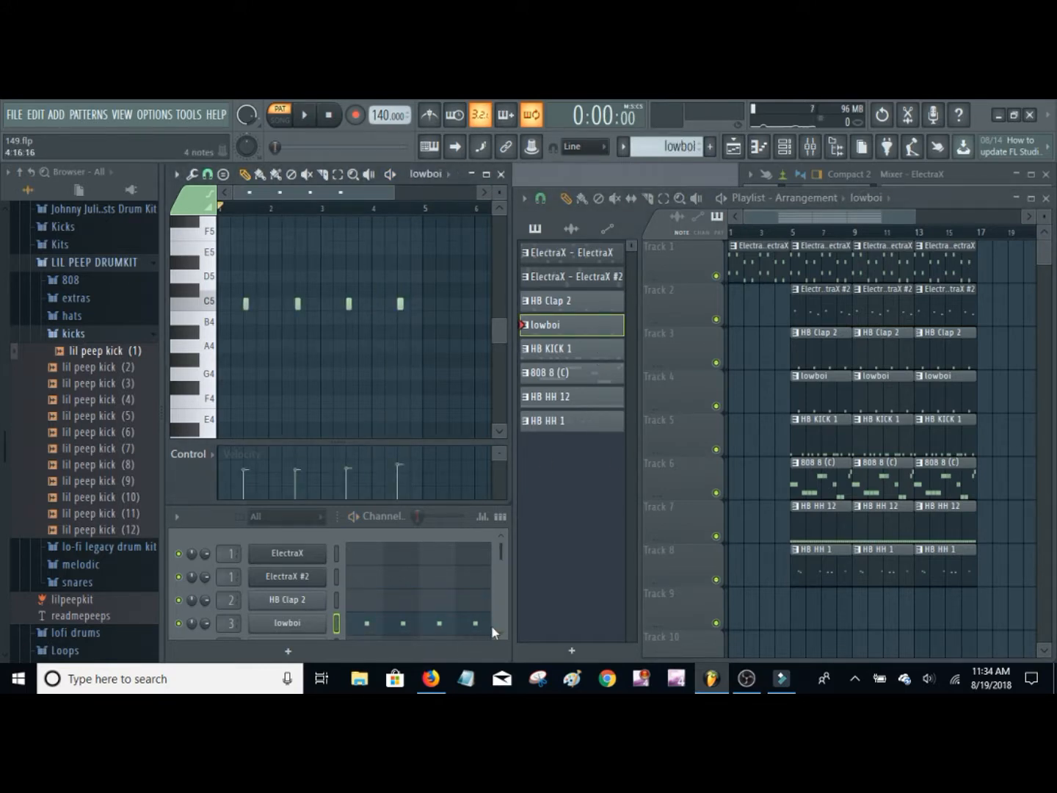
left_click(502, 631)
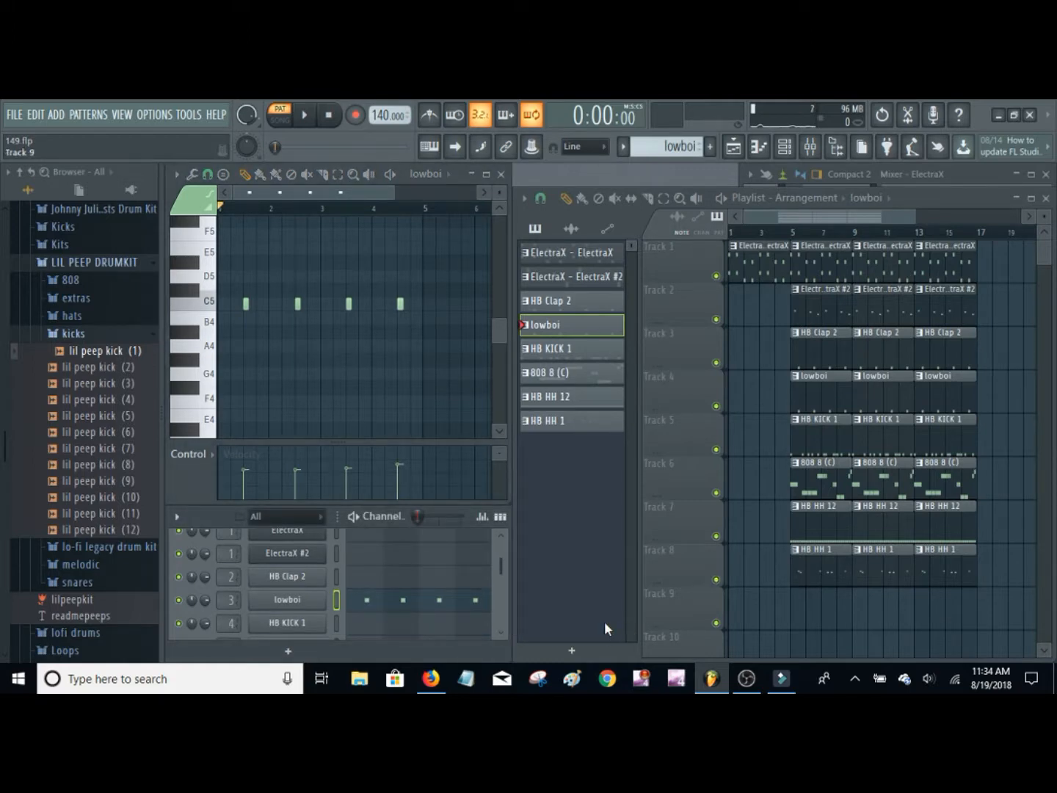
key("space")
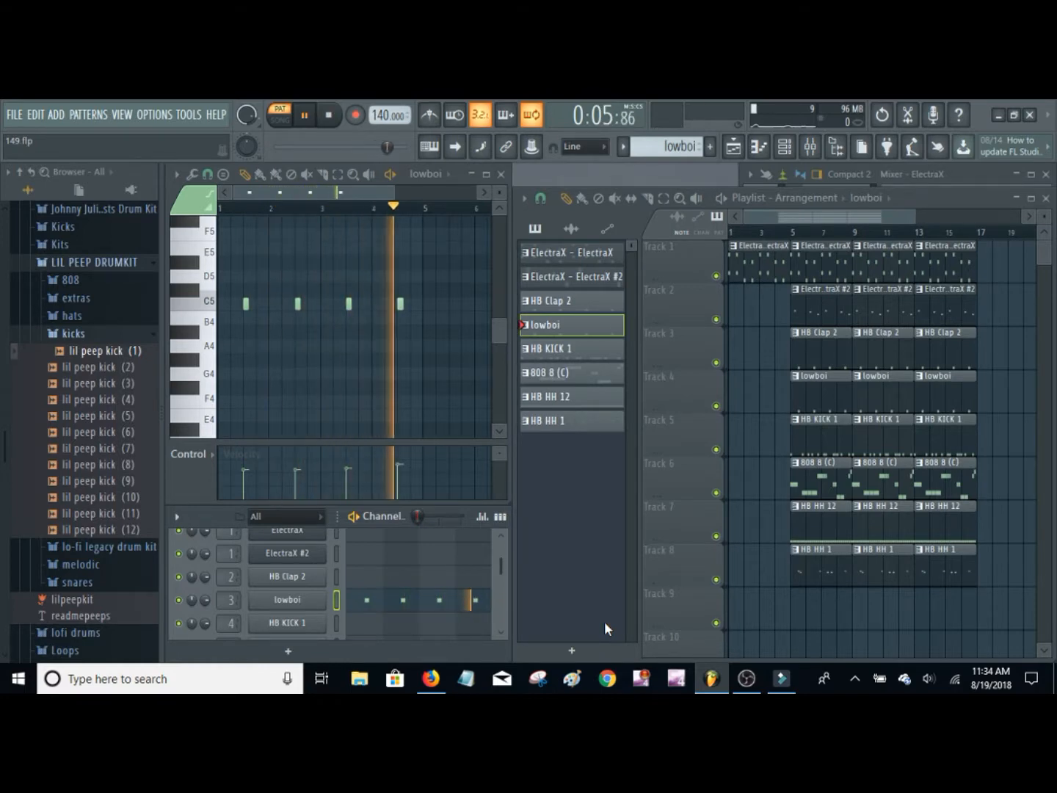
key("space")
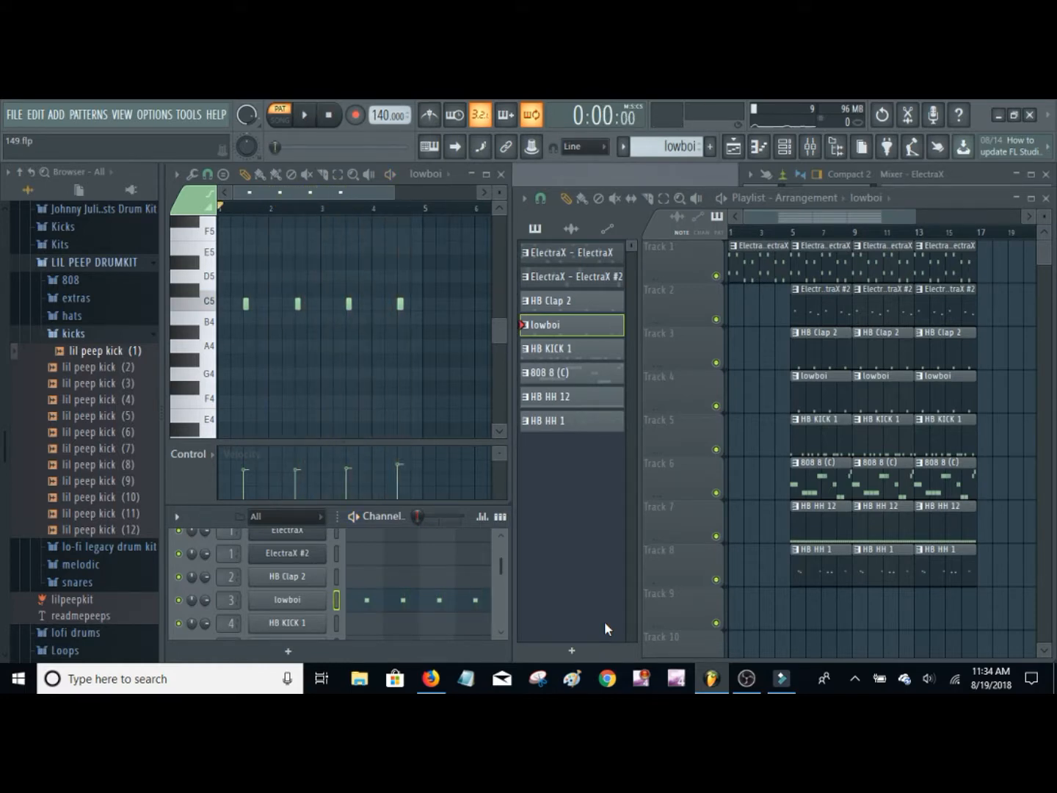
- Show the HB KICK 1 pattern's notes in the piano roll and play the pattern
left_click(592, 357)
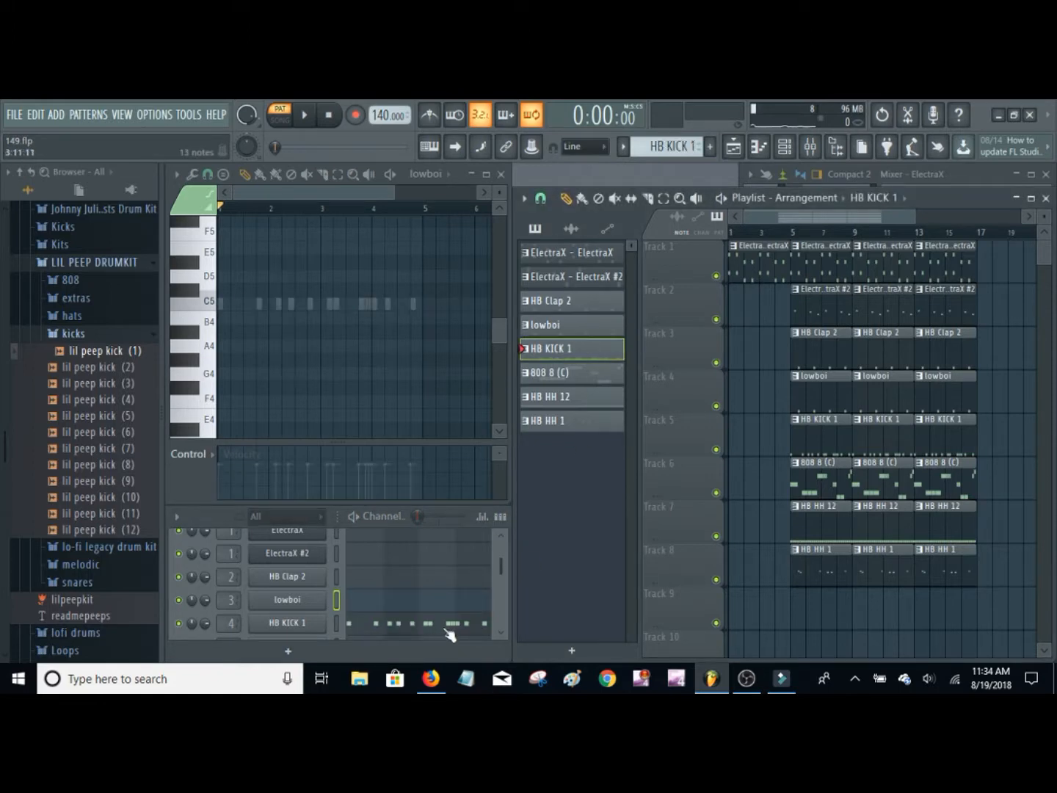
left_click(450, 630)
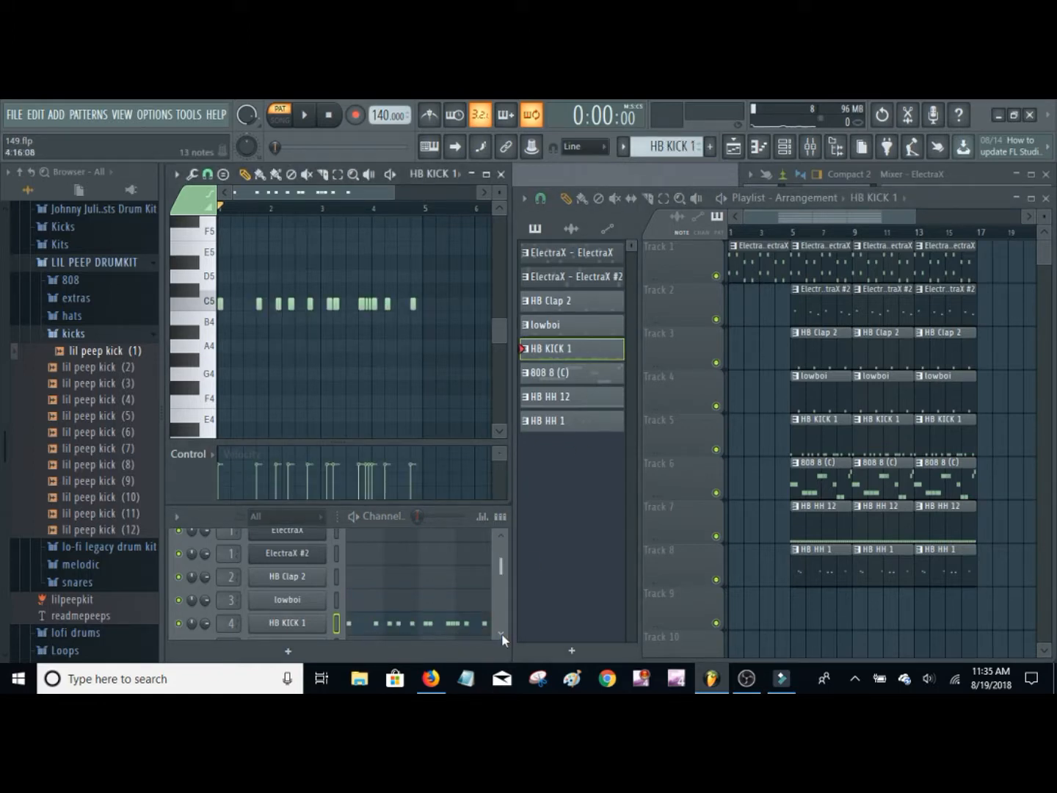
scroll(501, 633, "down", 2)
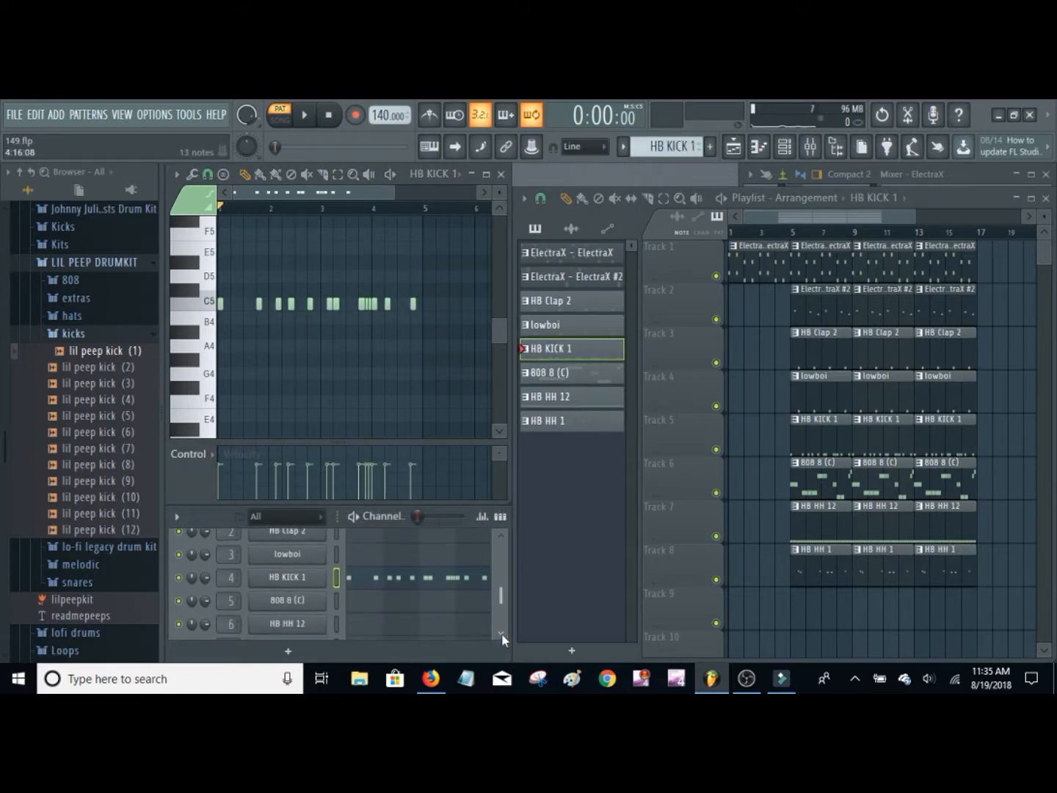
left_click(501, 532)
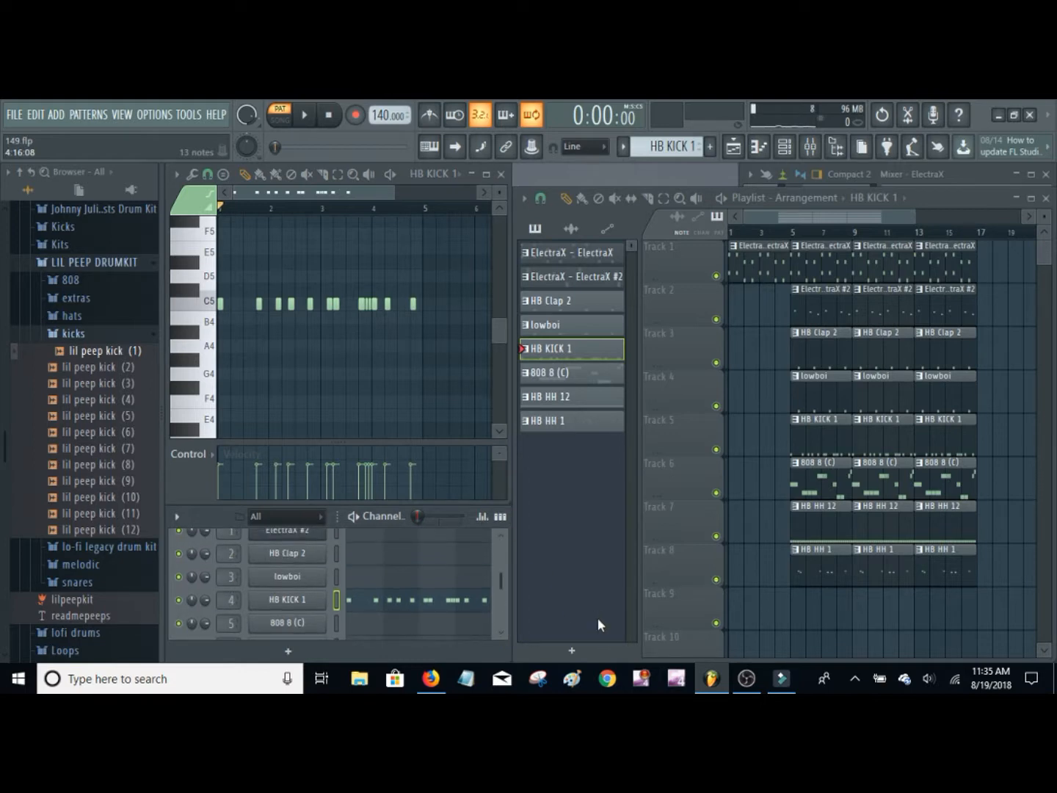
key("space")
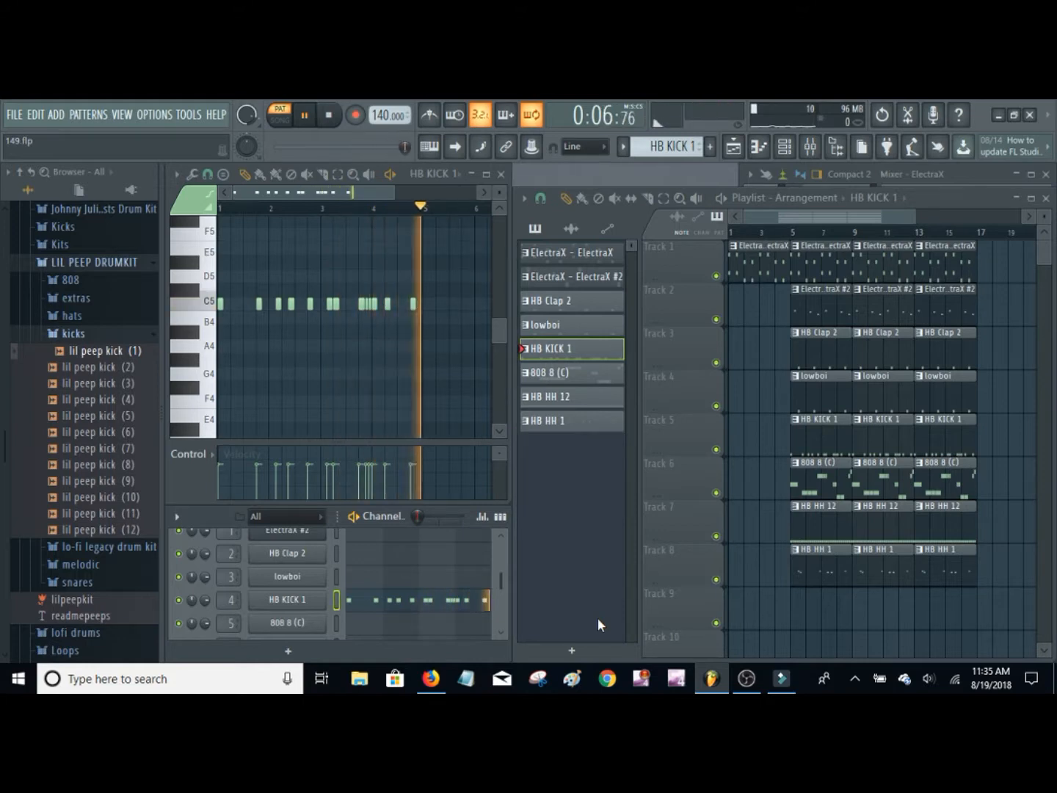
key("space")
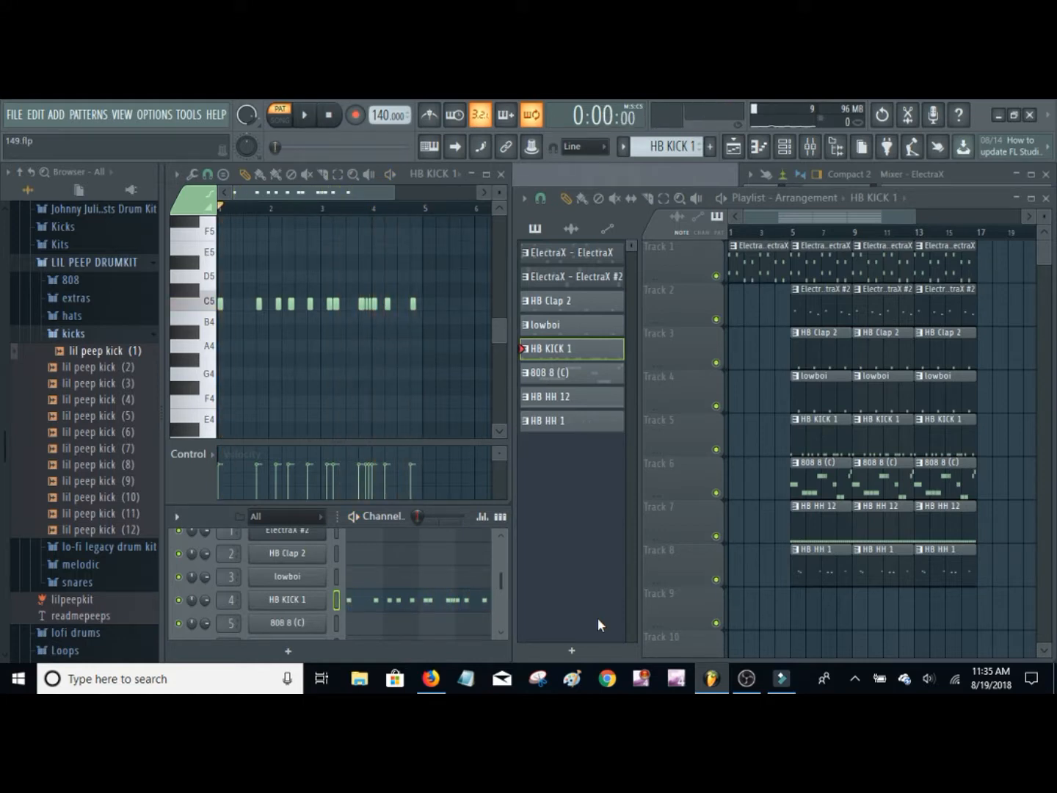
- Show the 808 8 (C) pattern's notes in the piano roll and play the bassline
left_click(611, 383)
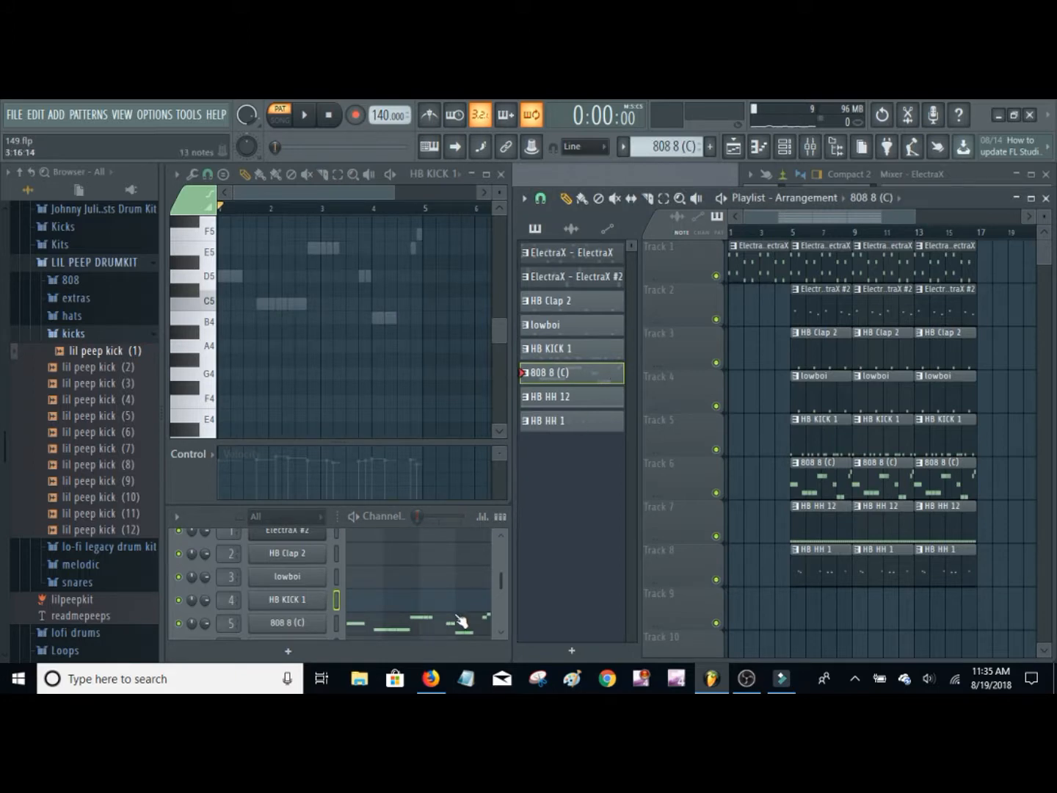
left_click(502, 635)
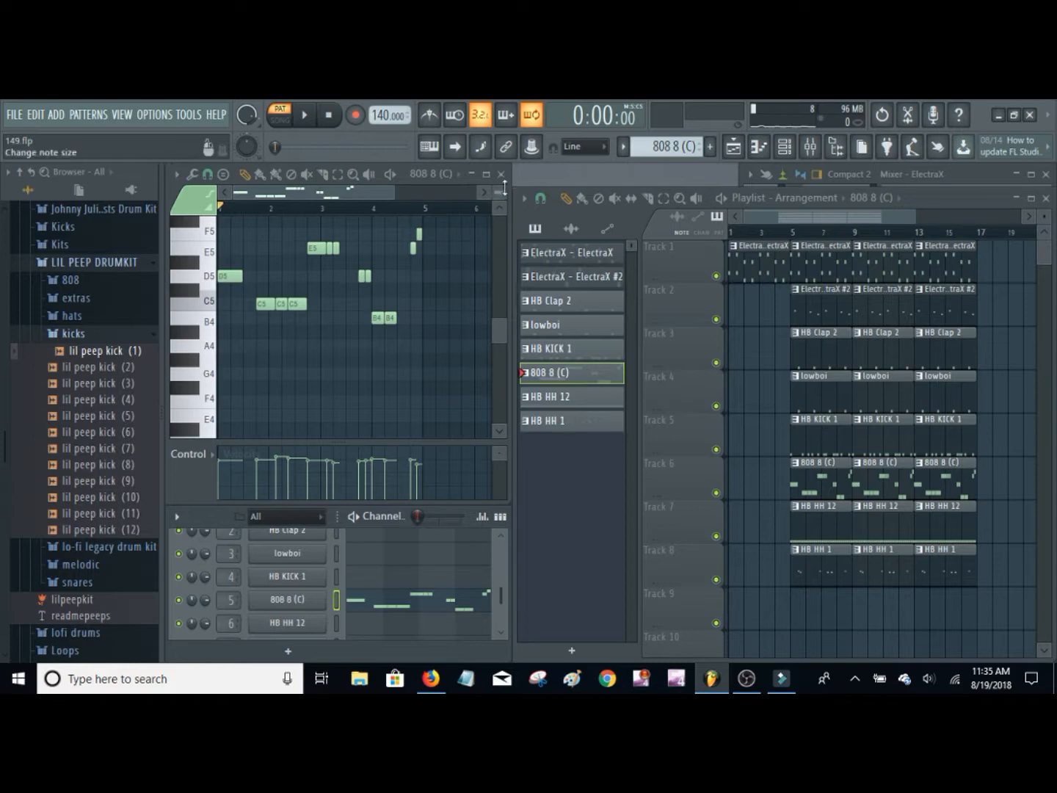
scroll(501, 203, "up", 2)
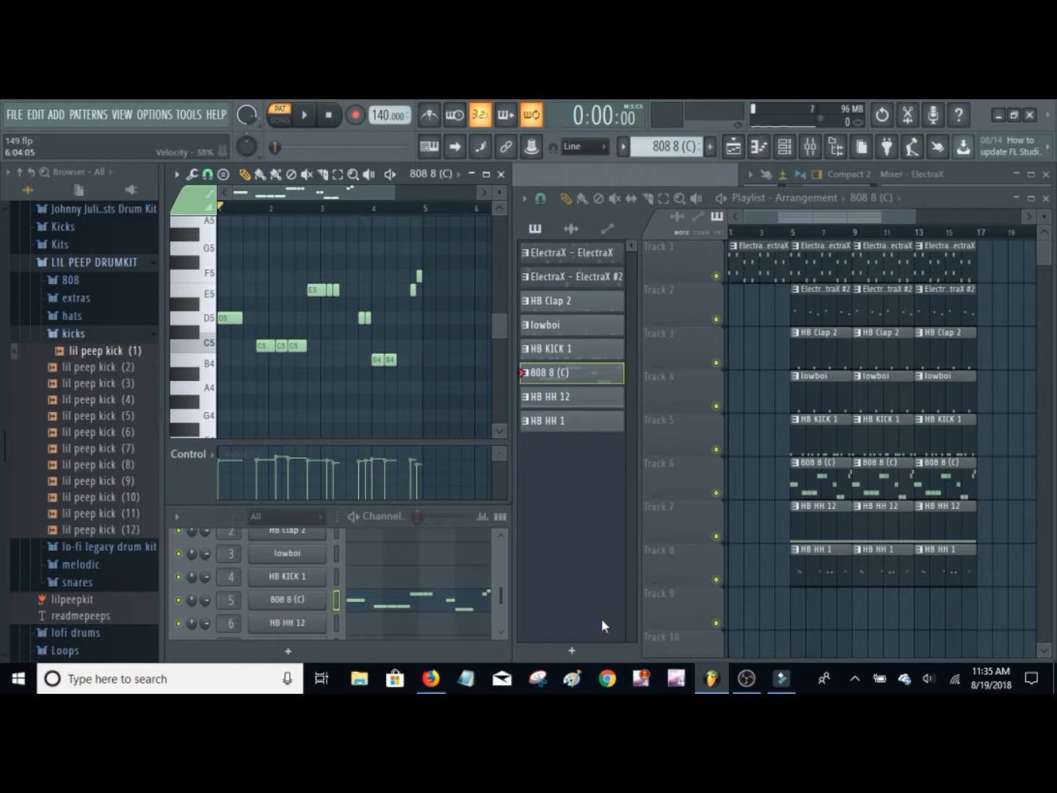
key("space")
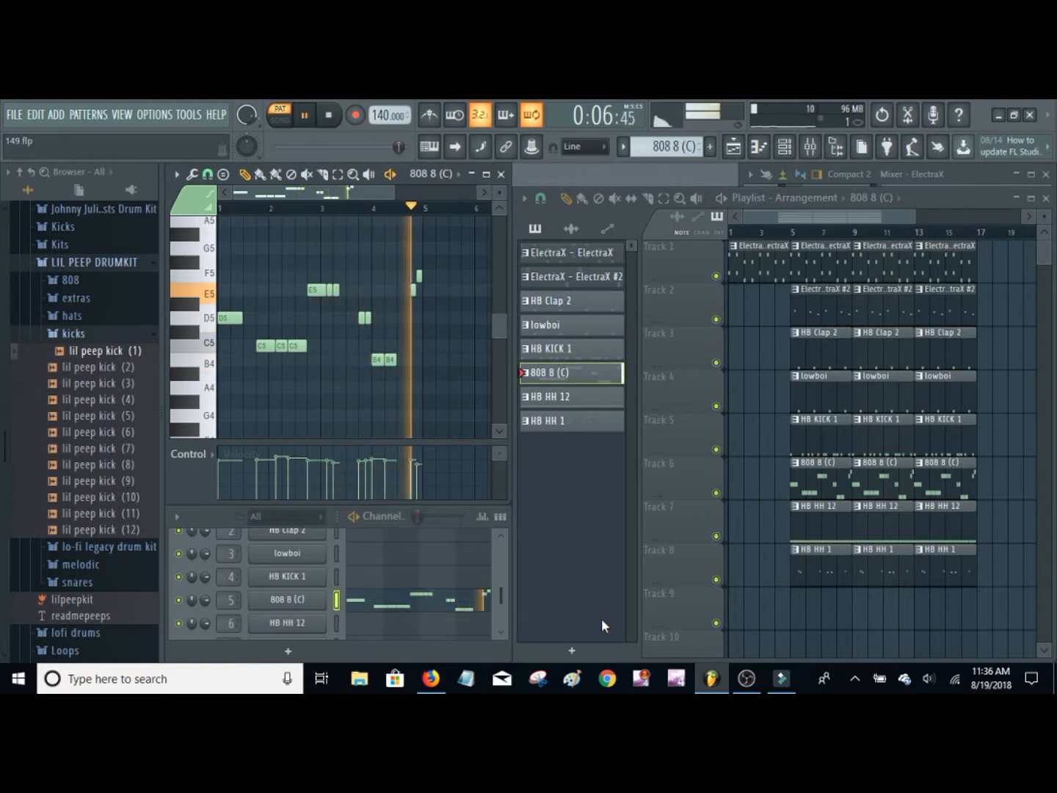
key("space")
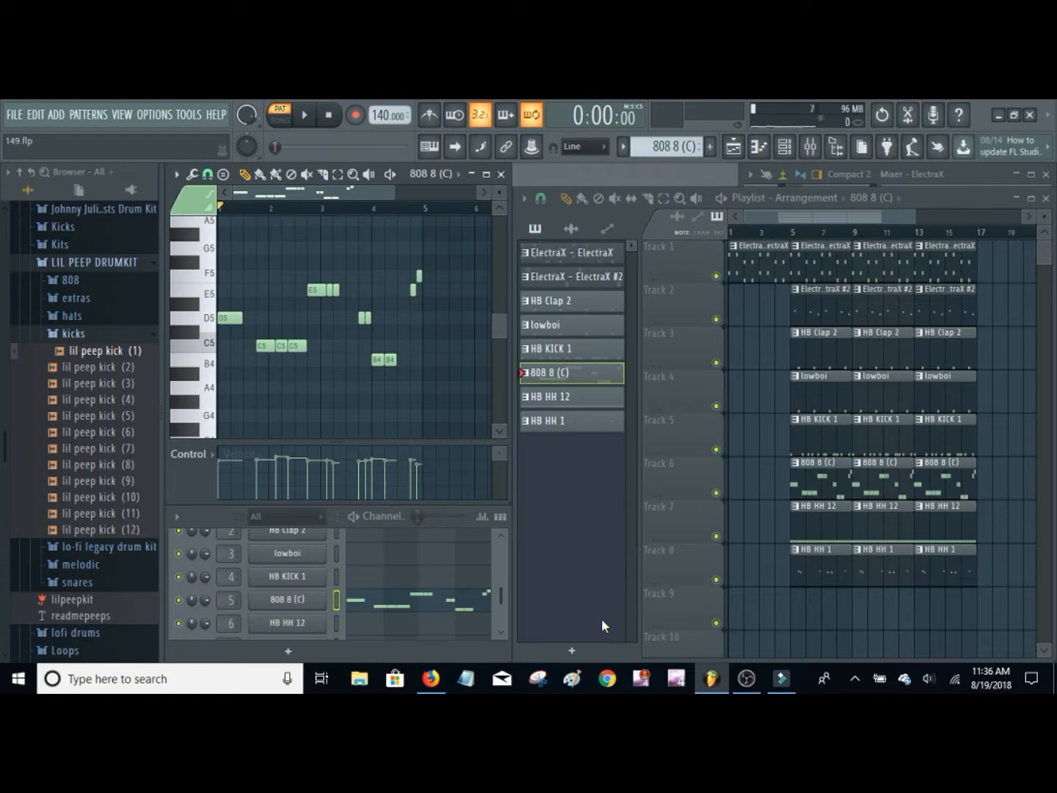
- Examine the 808 8 (C) channel's sample settings and volume envelope, then close its settings window
left_click(305, 611)
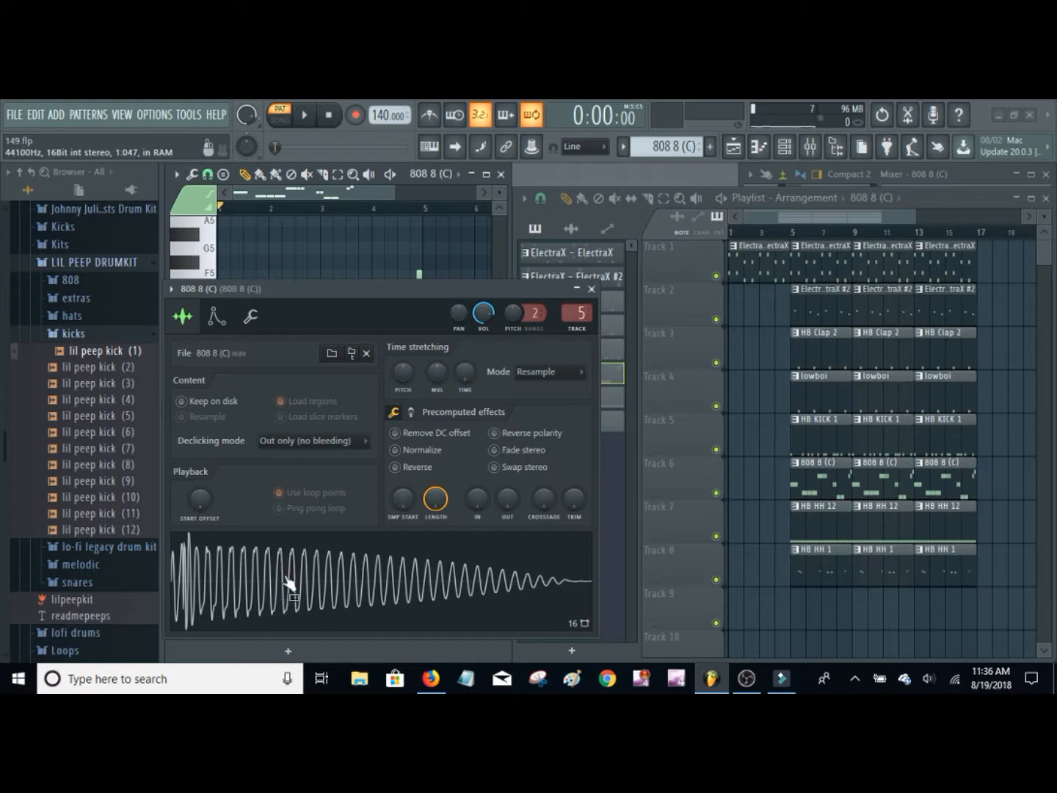
left_click(215, 318)
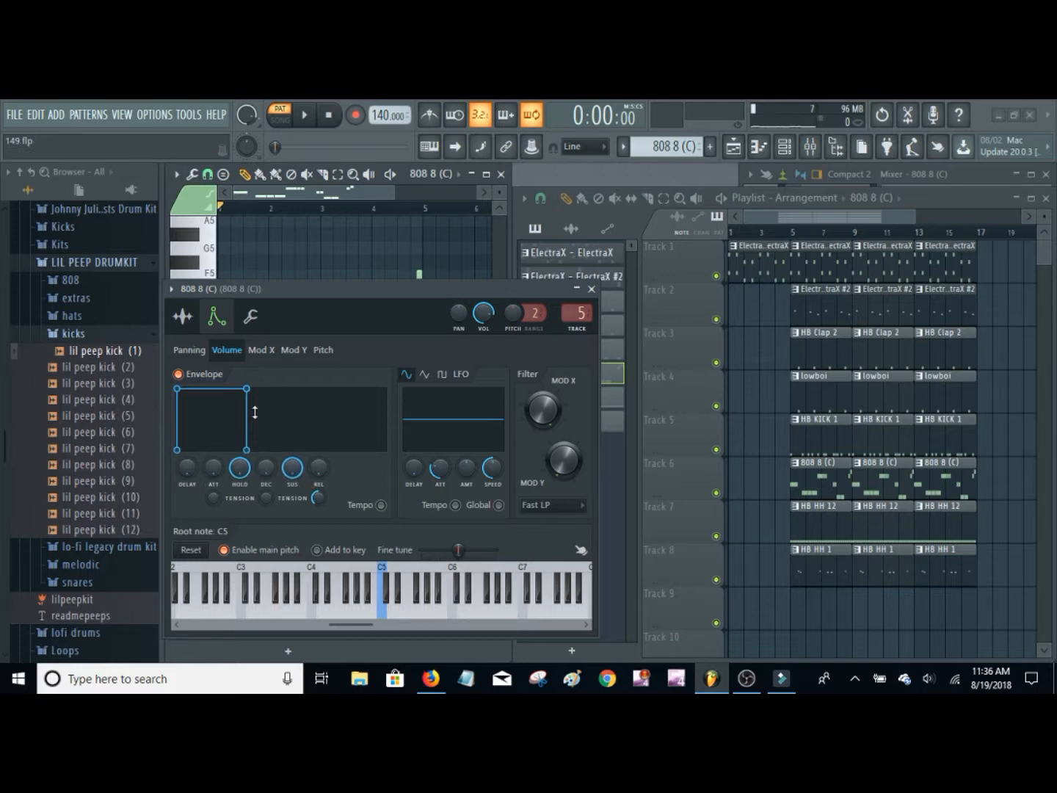
left_click(182, 316)
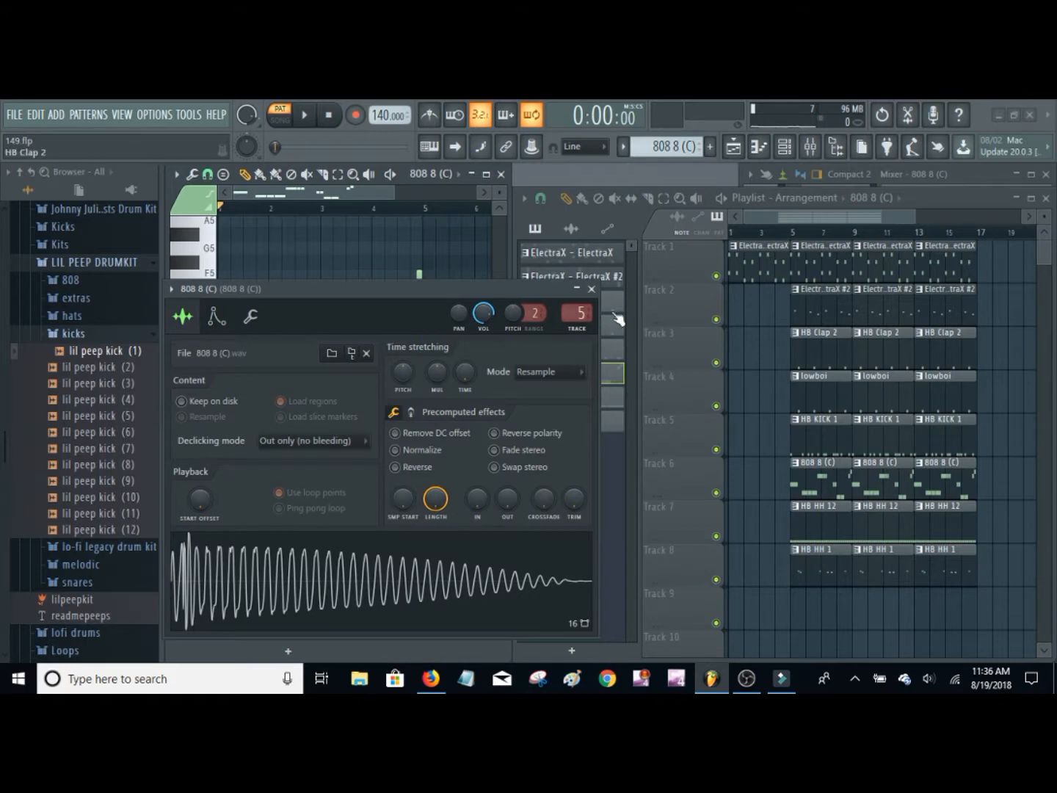
left_click(591, 288)
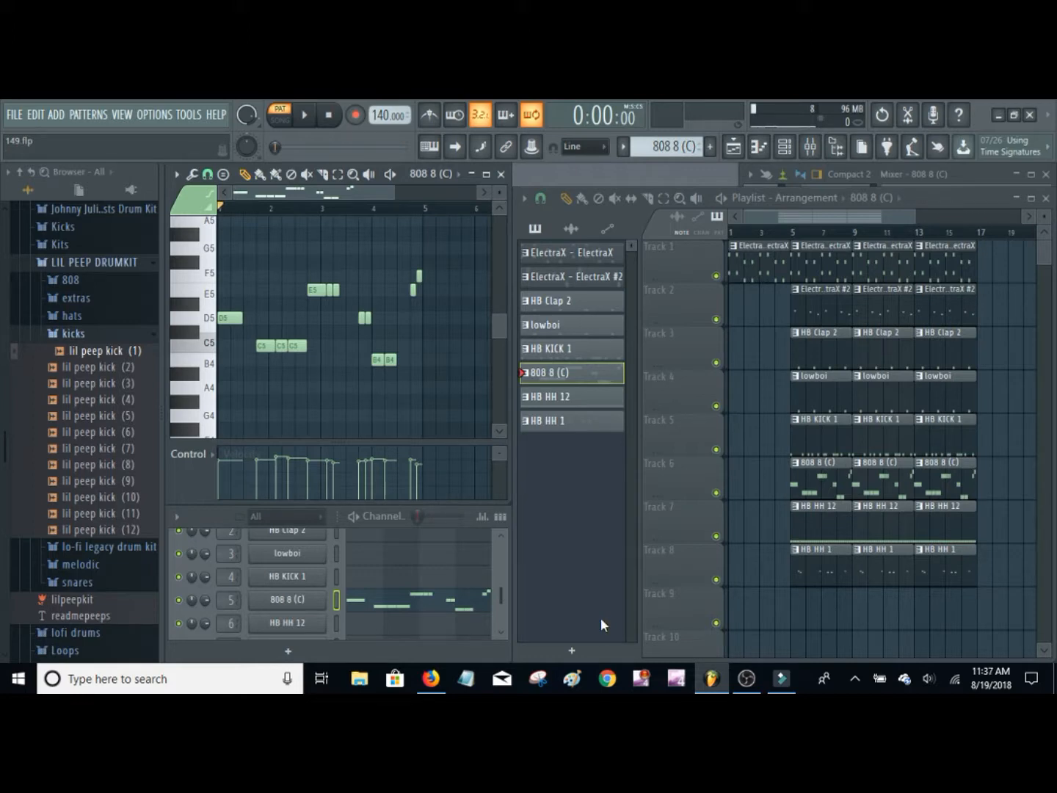
- Show the HB HH 12 pattern's notes in the piano roll and play the hi-hat pattern
left_click(597, 400)
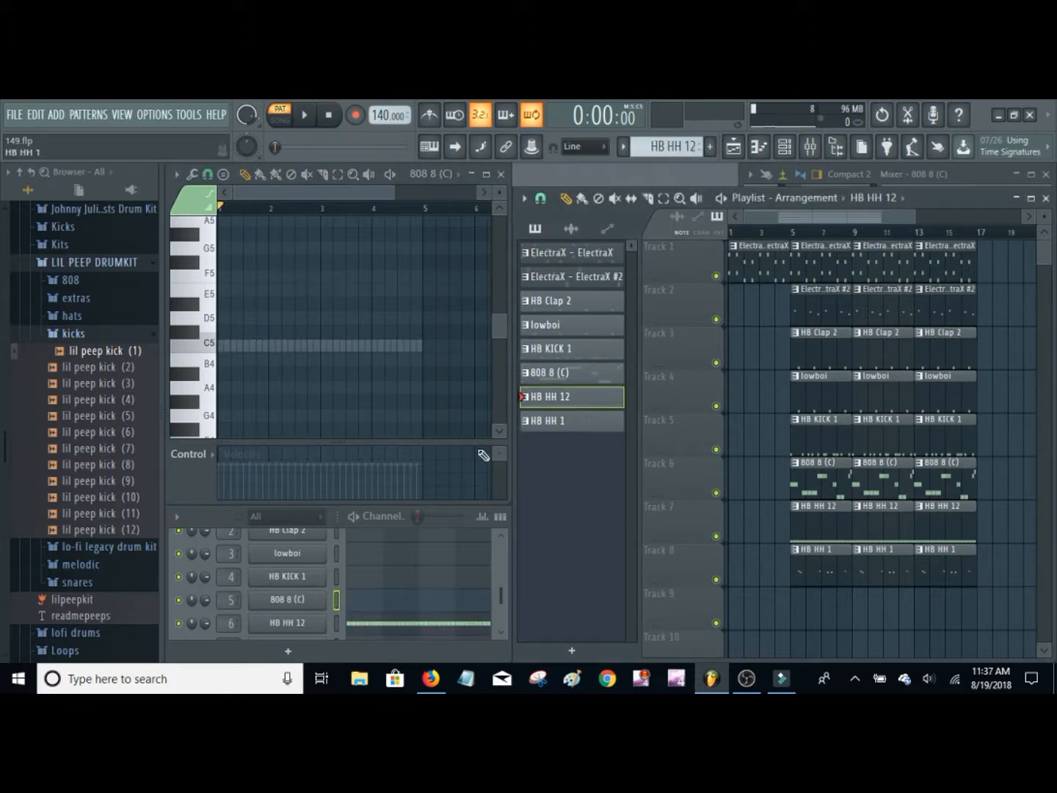
left_click(502, 634)
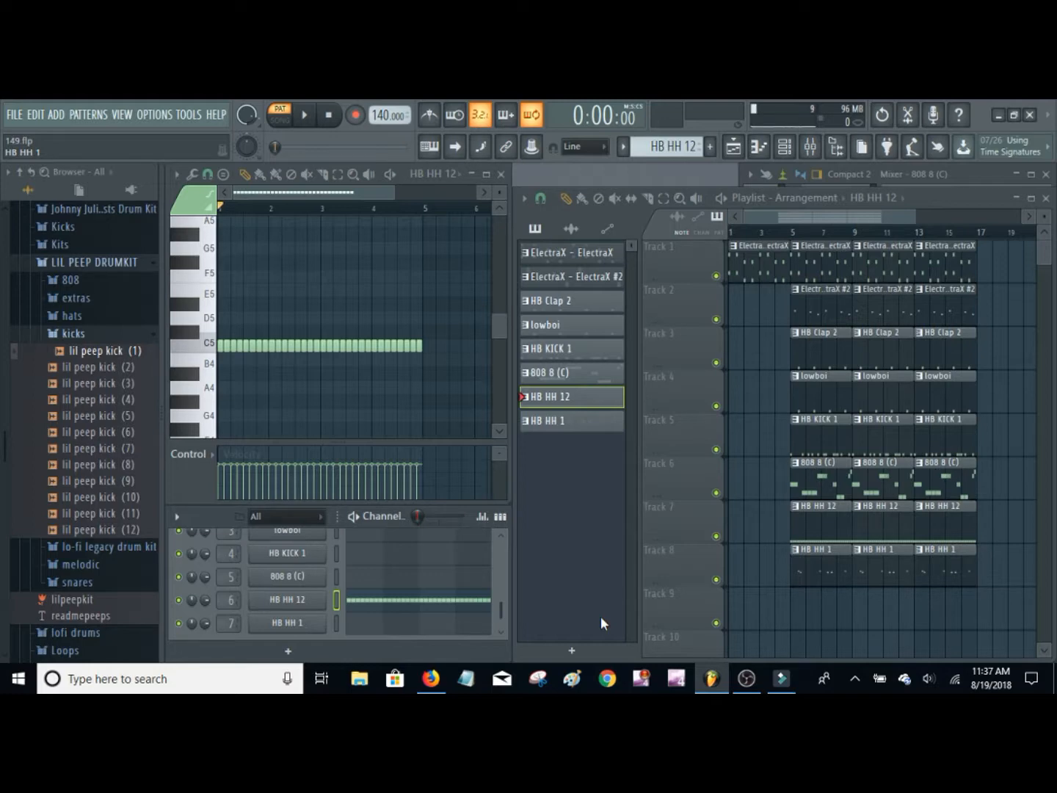
key("space")
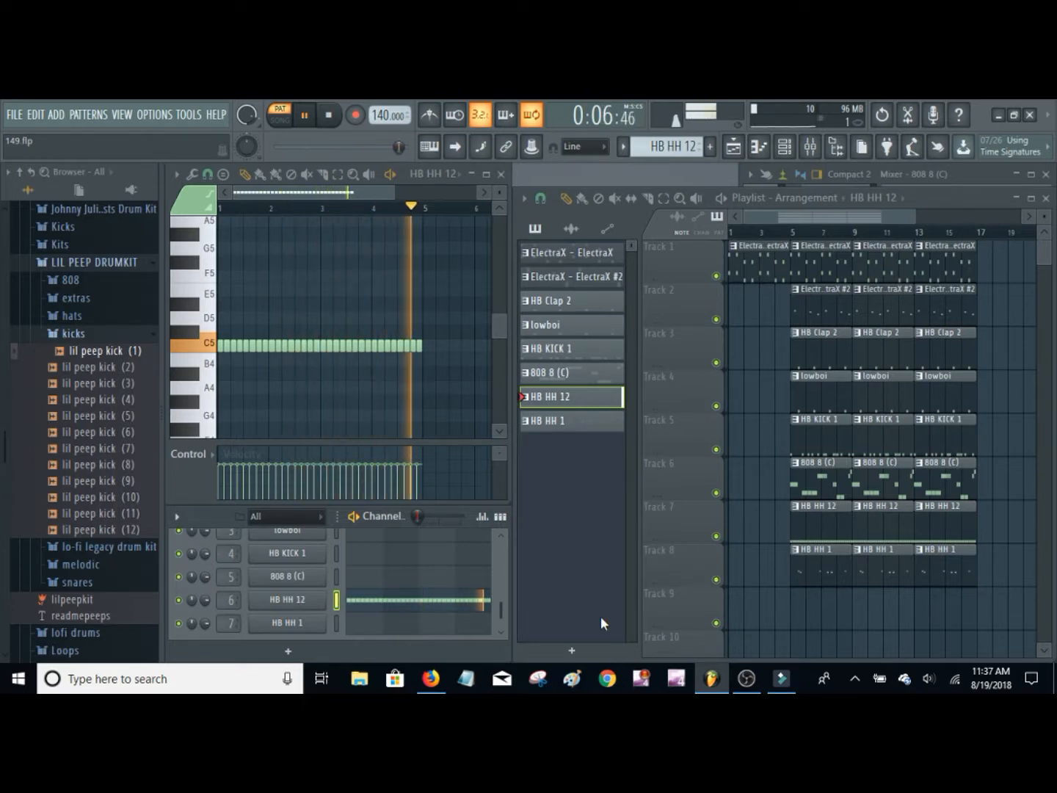
key("space")
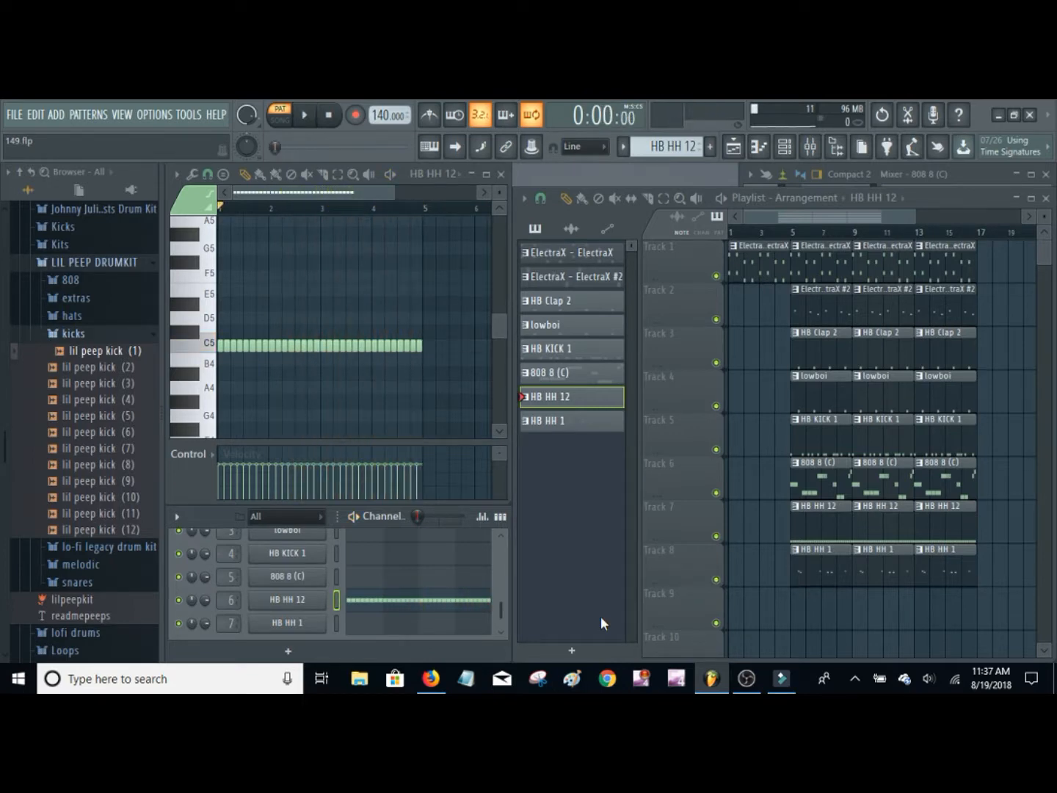
- Show the HB HH 1 pattern's notes in the piano roll and play the pattern
left_click(613, 423)
left_click(444, 628)
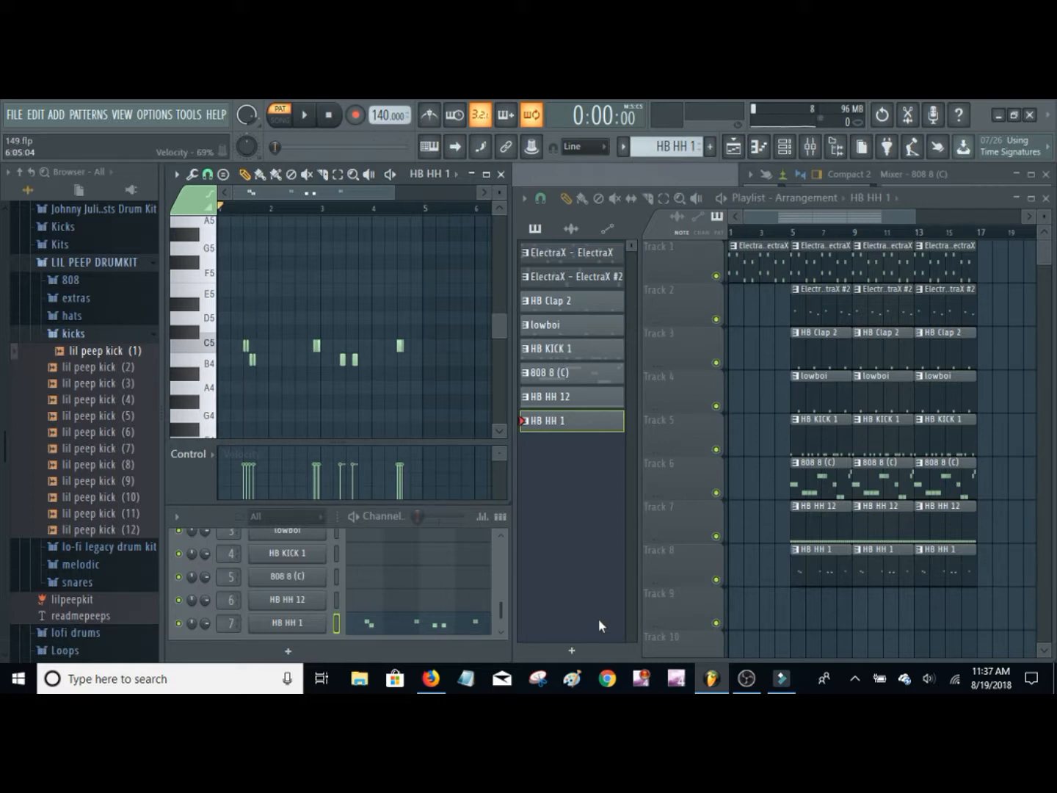
key("space")
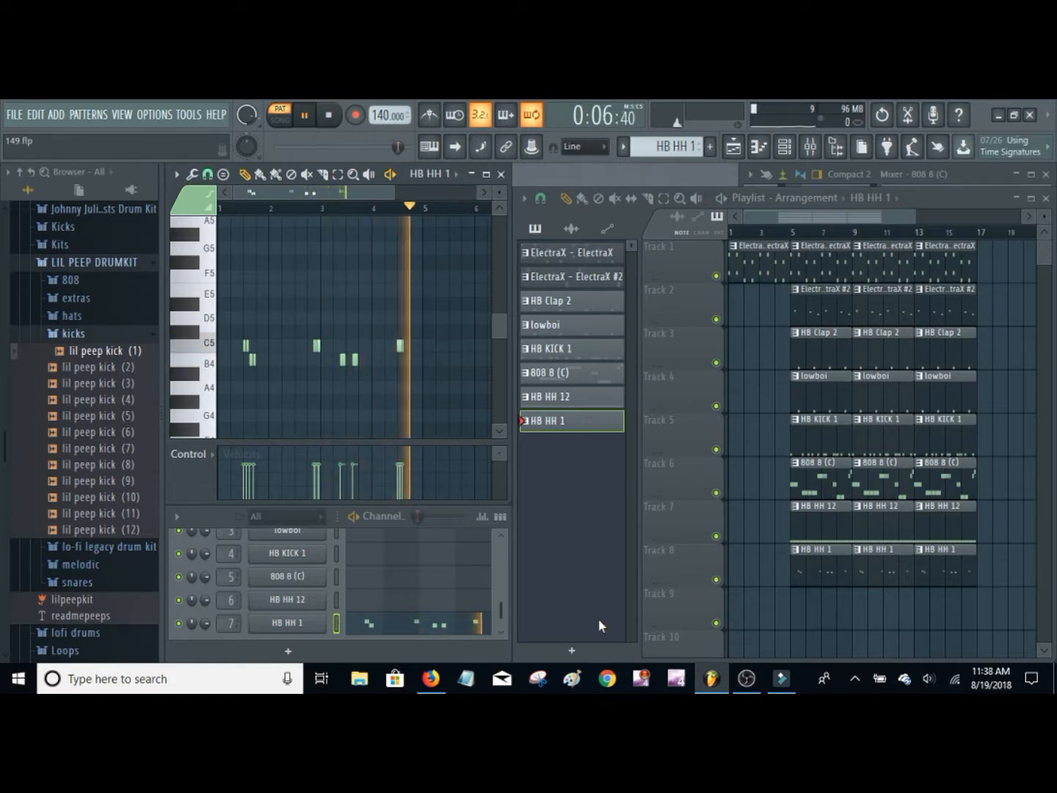
key("space")
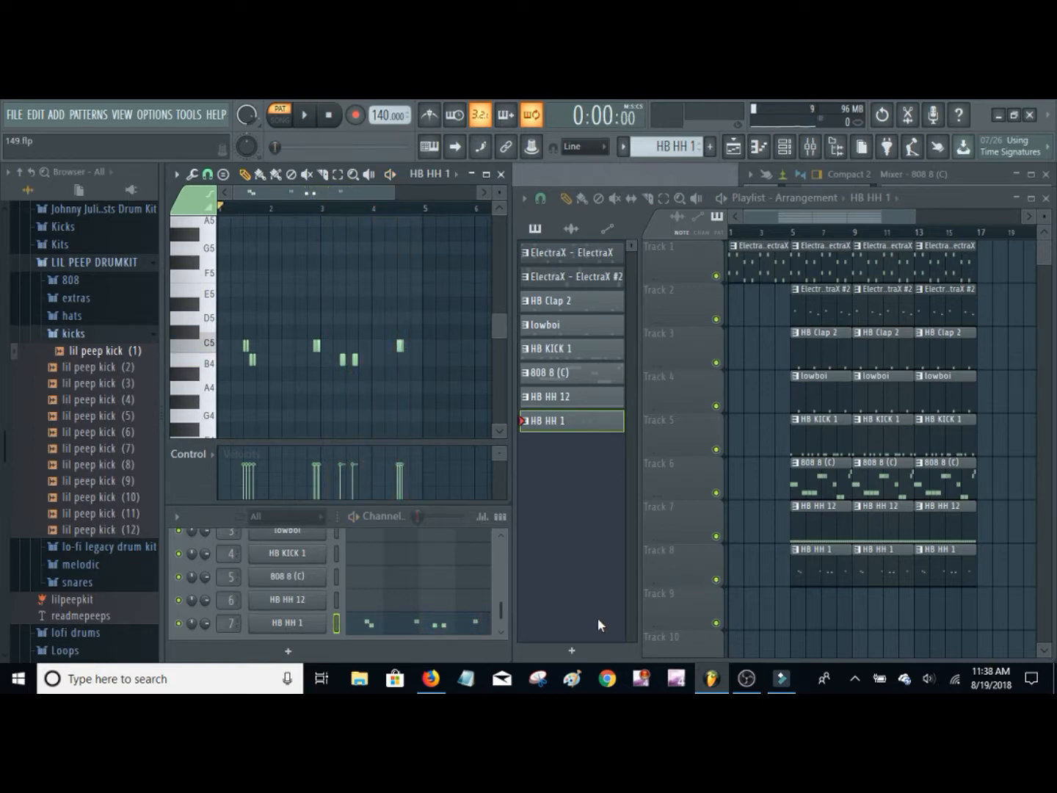
- Restore and widen the mixer, then check the effect slots of the ElectraX, HB Clap 2 and lowboi tracks
left_click(1022, 176)
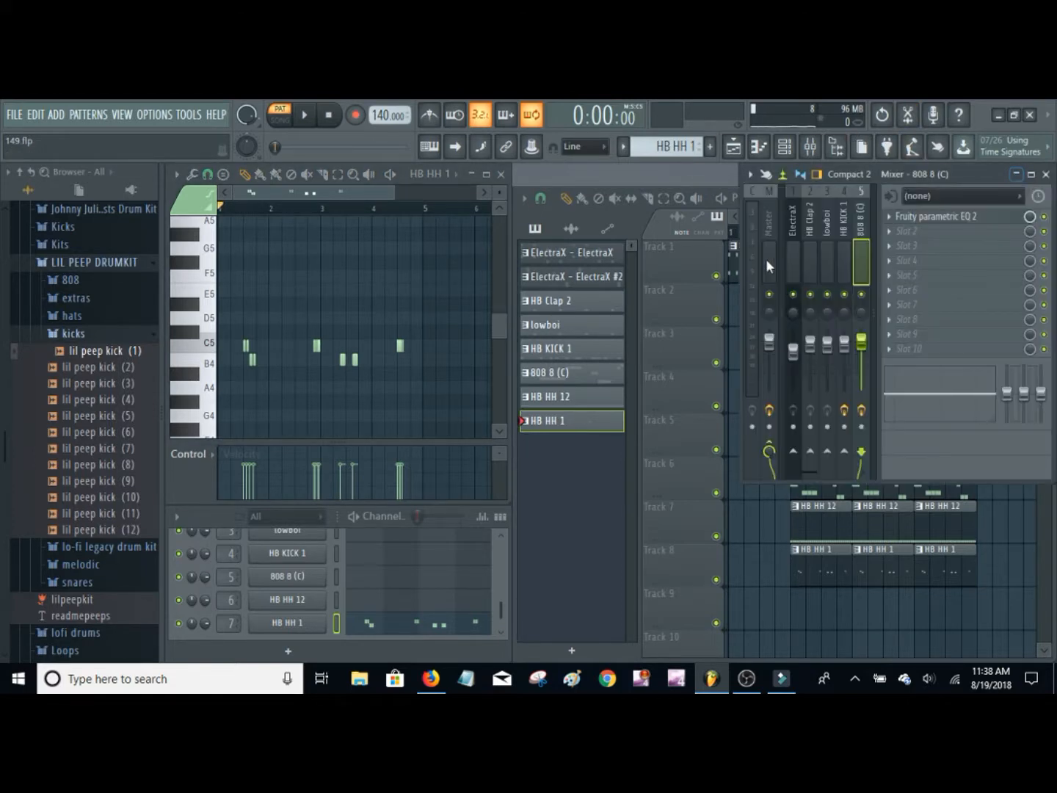
left_click_drag(736, 284, 519, 297)
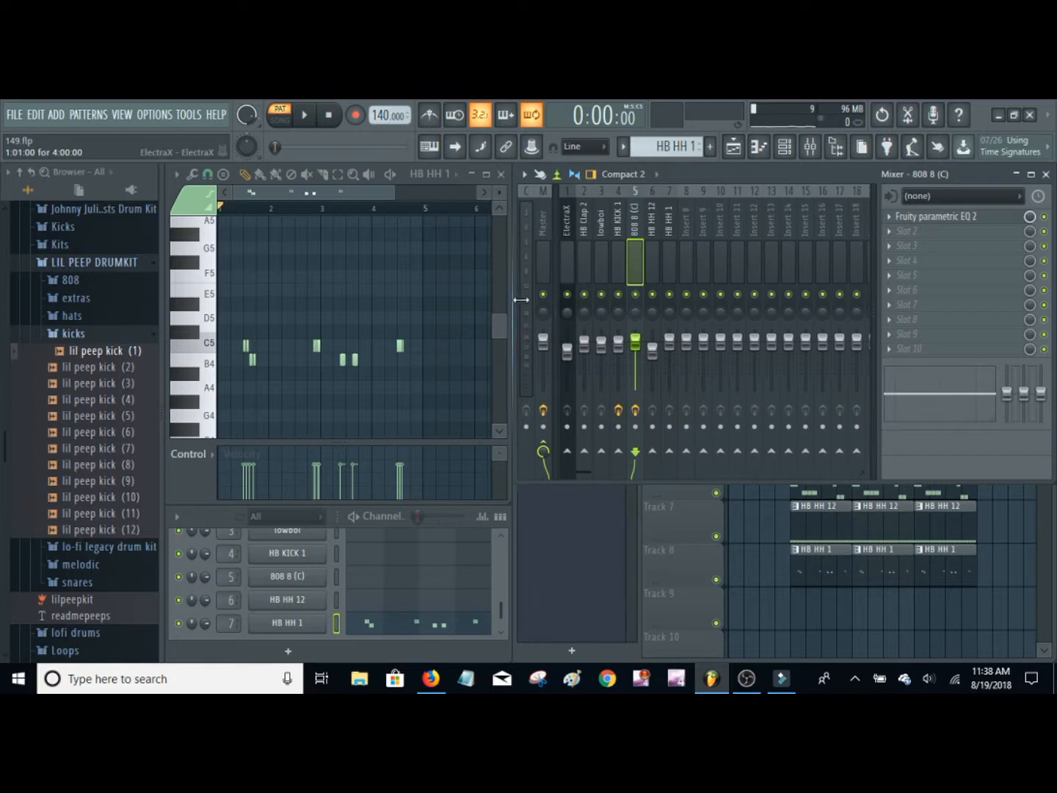
left_click(569, 255)
left_click(584, 257)
left_click(602, 256)
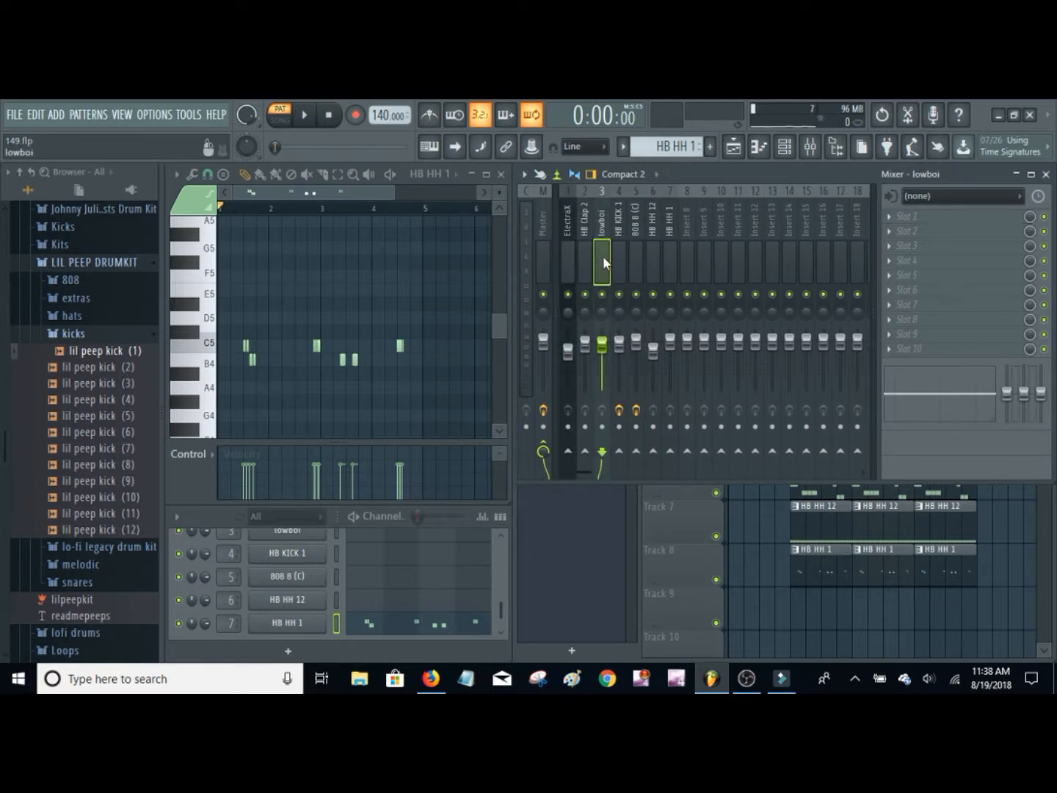
- Examine the Fruity soft clipper settings on the HB KICK 1 mixer track, then close the plugin
left_click(625, 263)
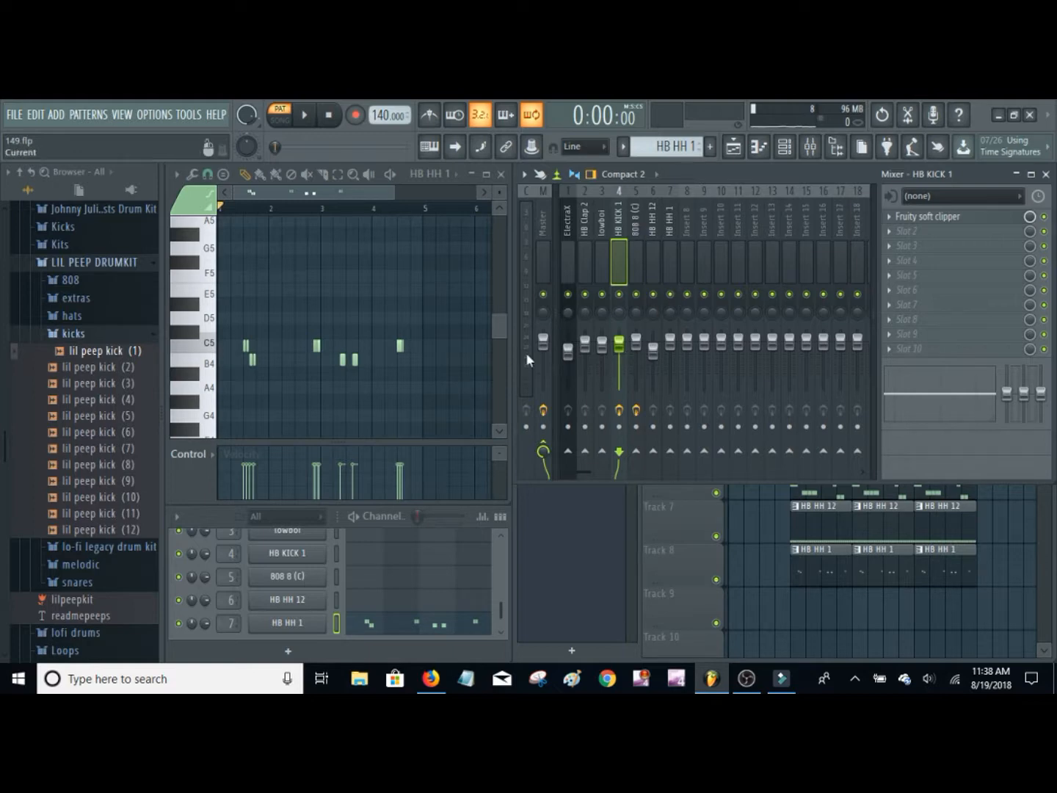
left_click(637, 253)
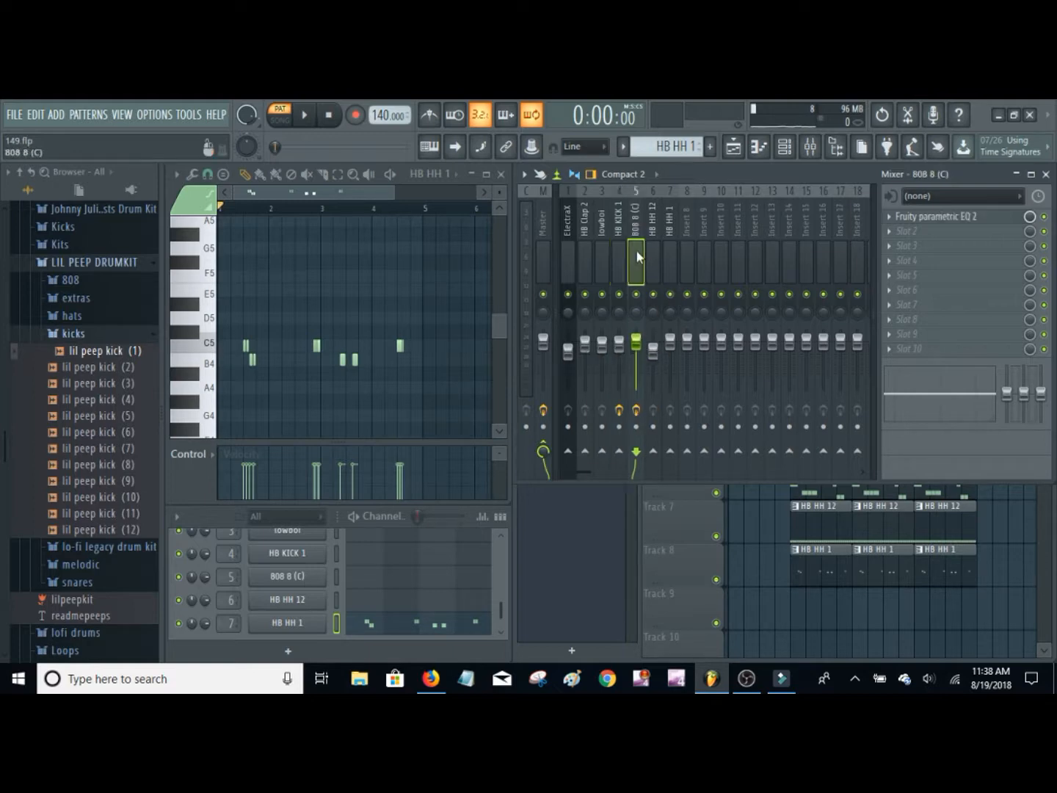
left_click(619, 250)
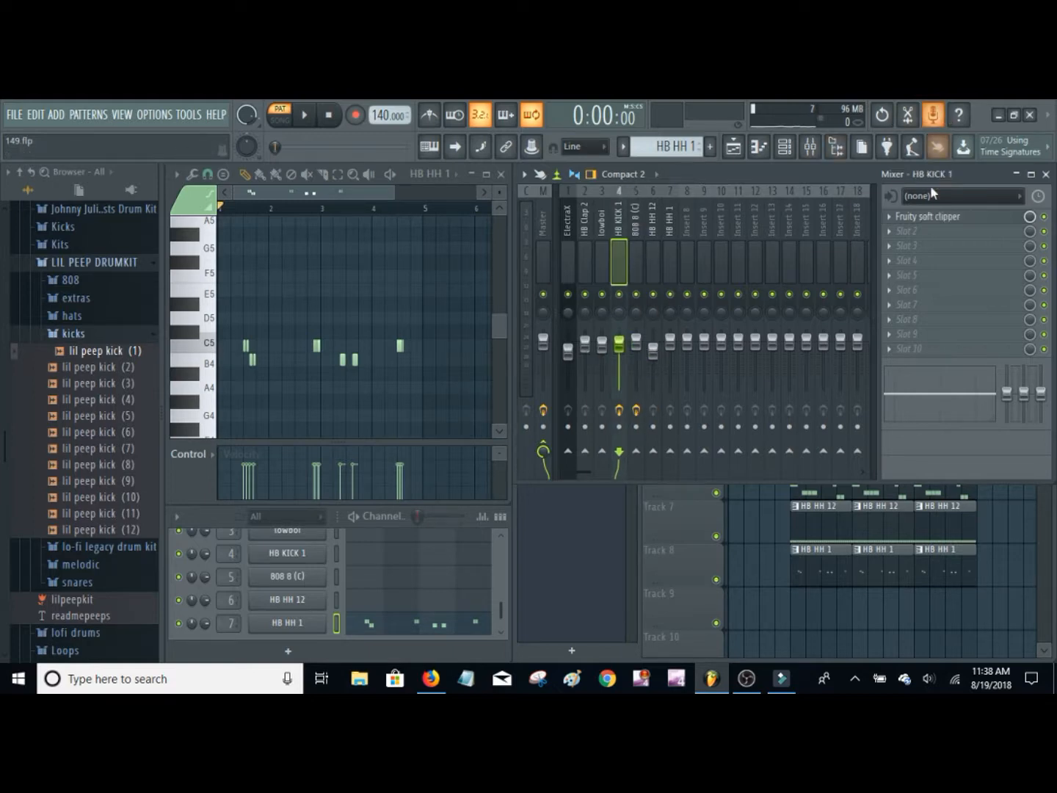
left_click(928, 216)
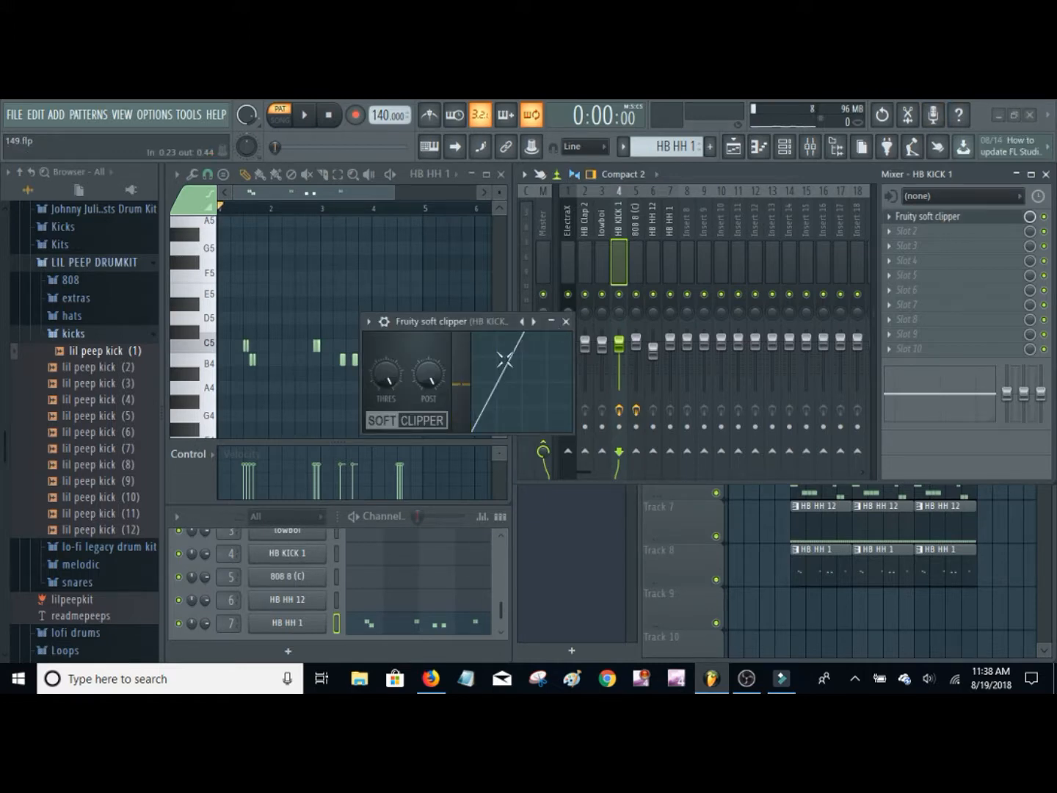
left_click(566, 321)
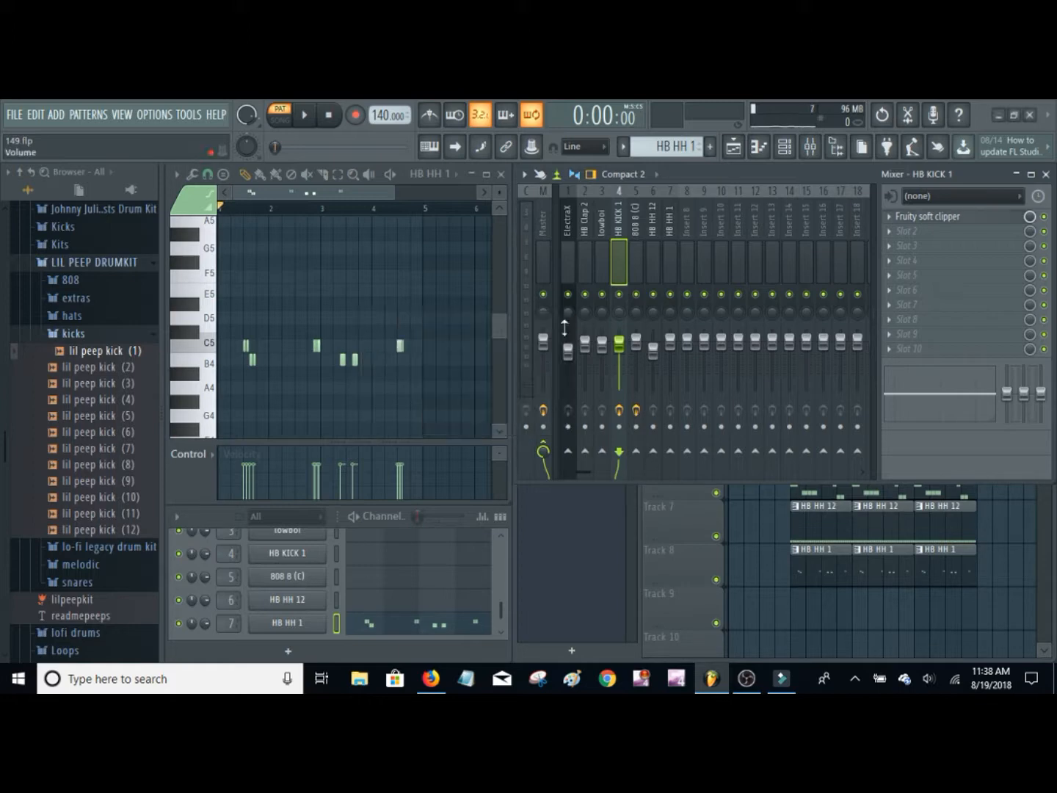
- Inspect the Fruity parametric EQ 2 on the 808 8 (C) mixer track, nudging band 2 slightly, and close the plugin
left_click(636, 264)
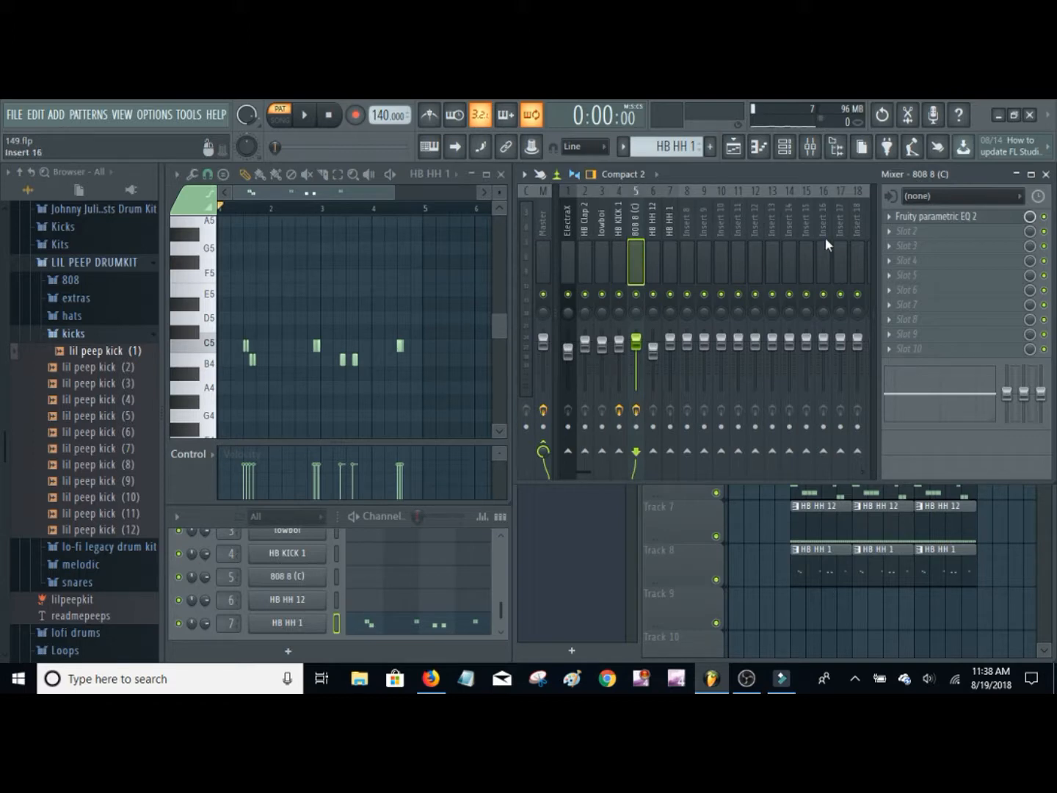
left_click(935, 217)
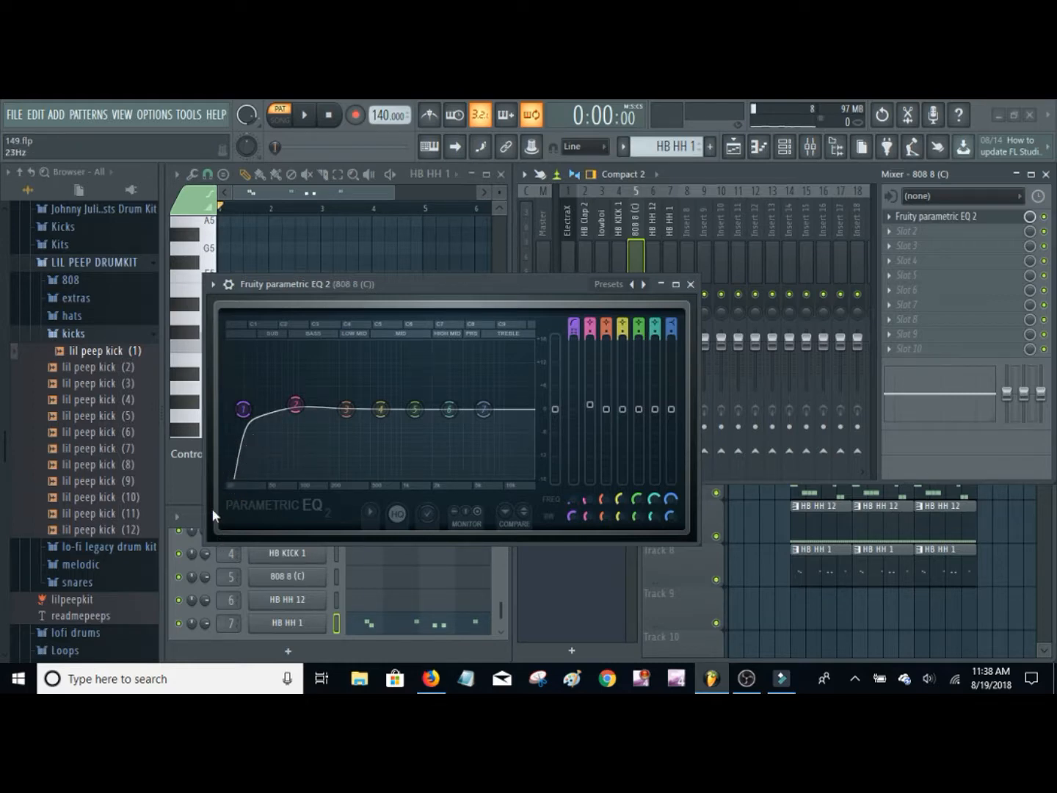
mouse_move(303, 406)
left_mouse_down()
mouse_move(246, 407)
mouse_move(294, 408)
left_mouse_up()
left_click(690, 285)
- Check the effect slots of the HB HH 12, HB HH 1 and ElectraX mixer tracks, then minimize the mixer
left_click(651, 275)
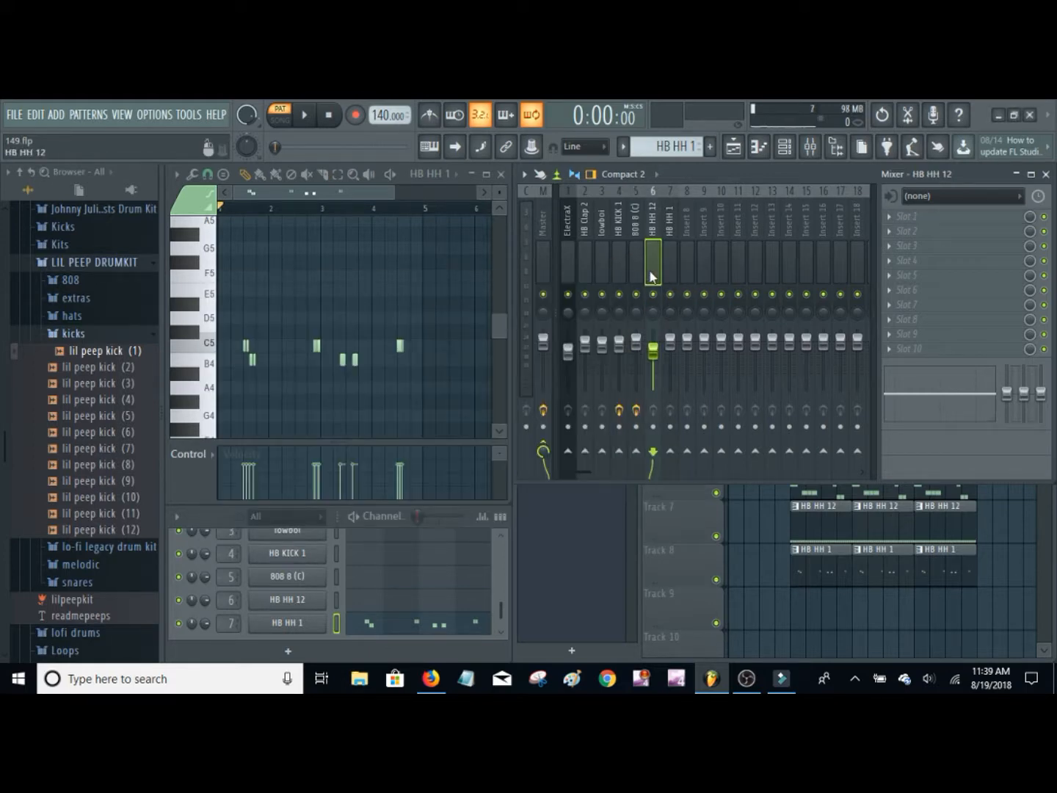
left_click(672, 266)
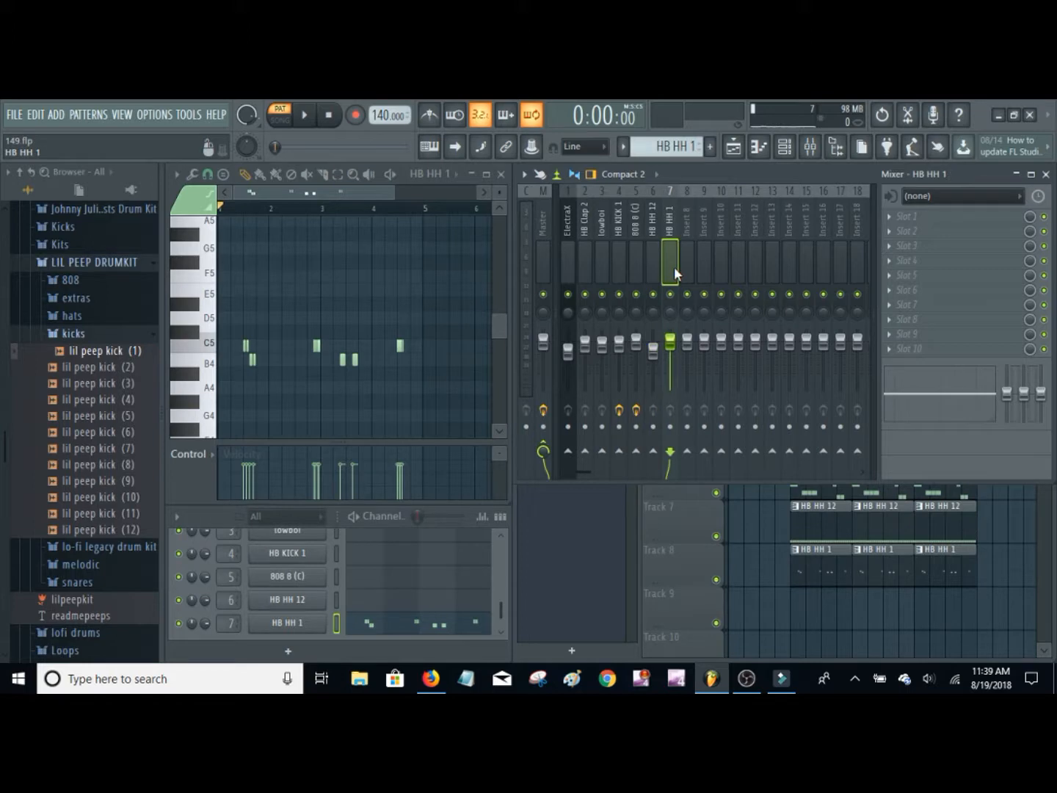
left_click(570, 271)
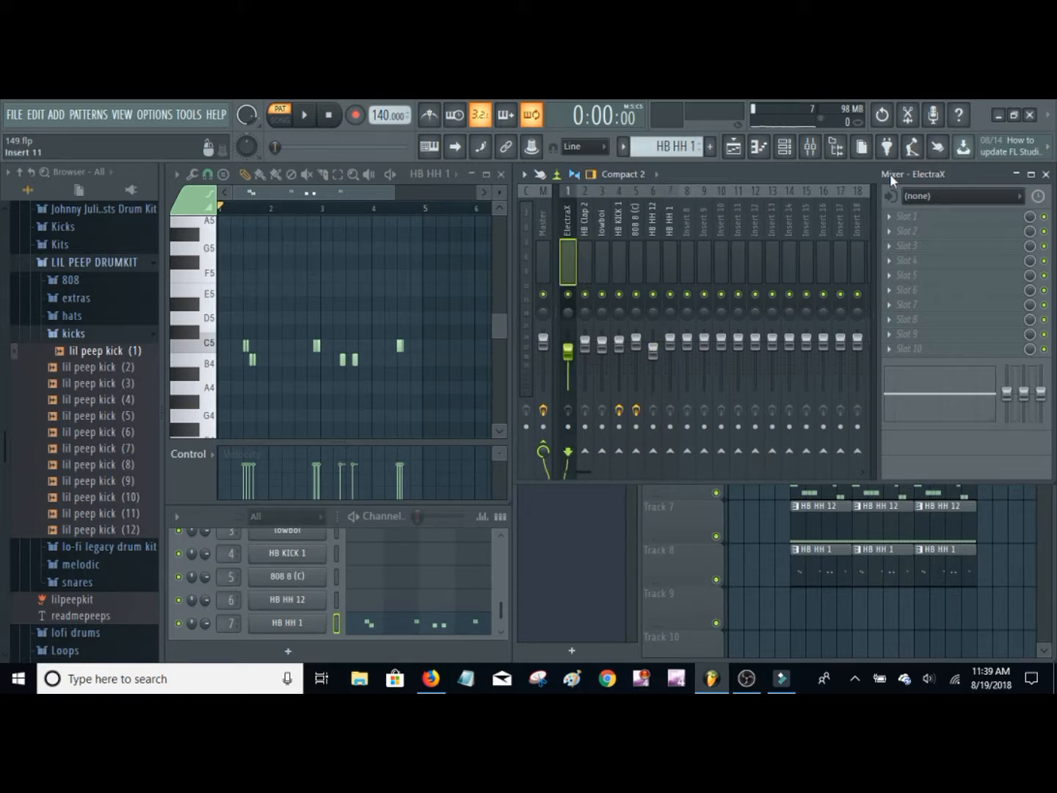
left_click(1016, 175)
- Switch playback to song mode and play the full arrangement from the start
left_click(284, 122)
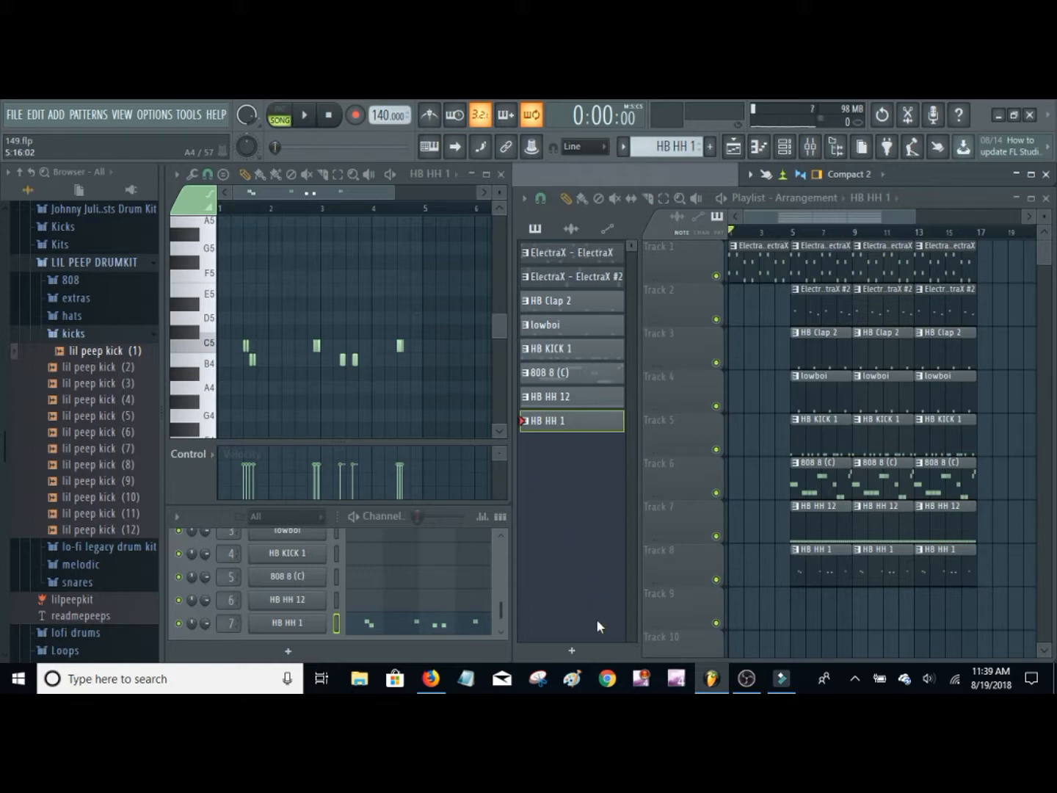
key("space")
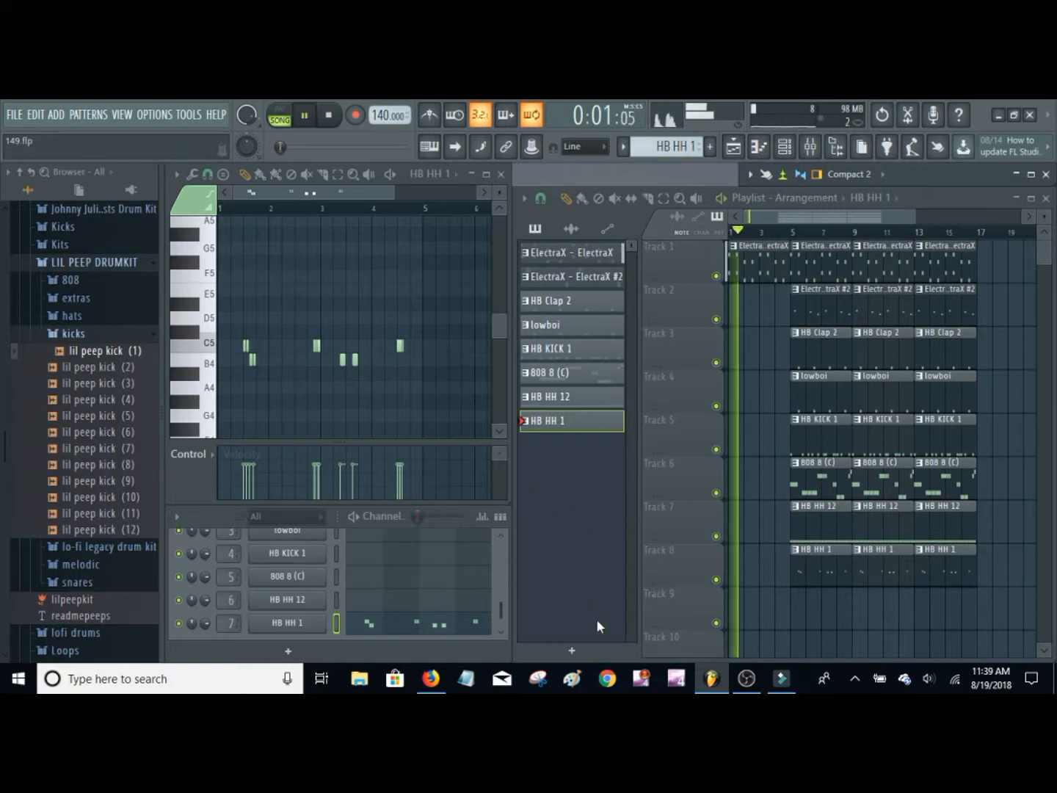